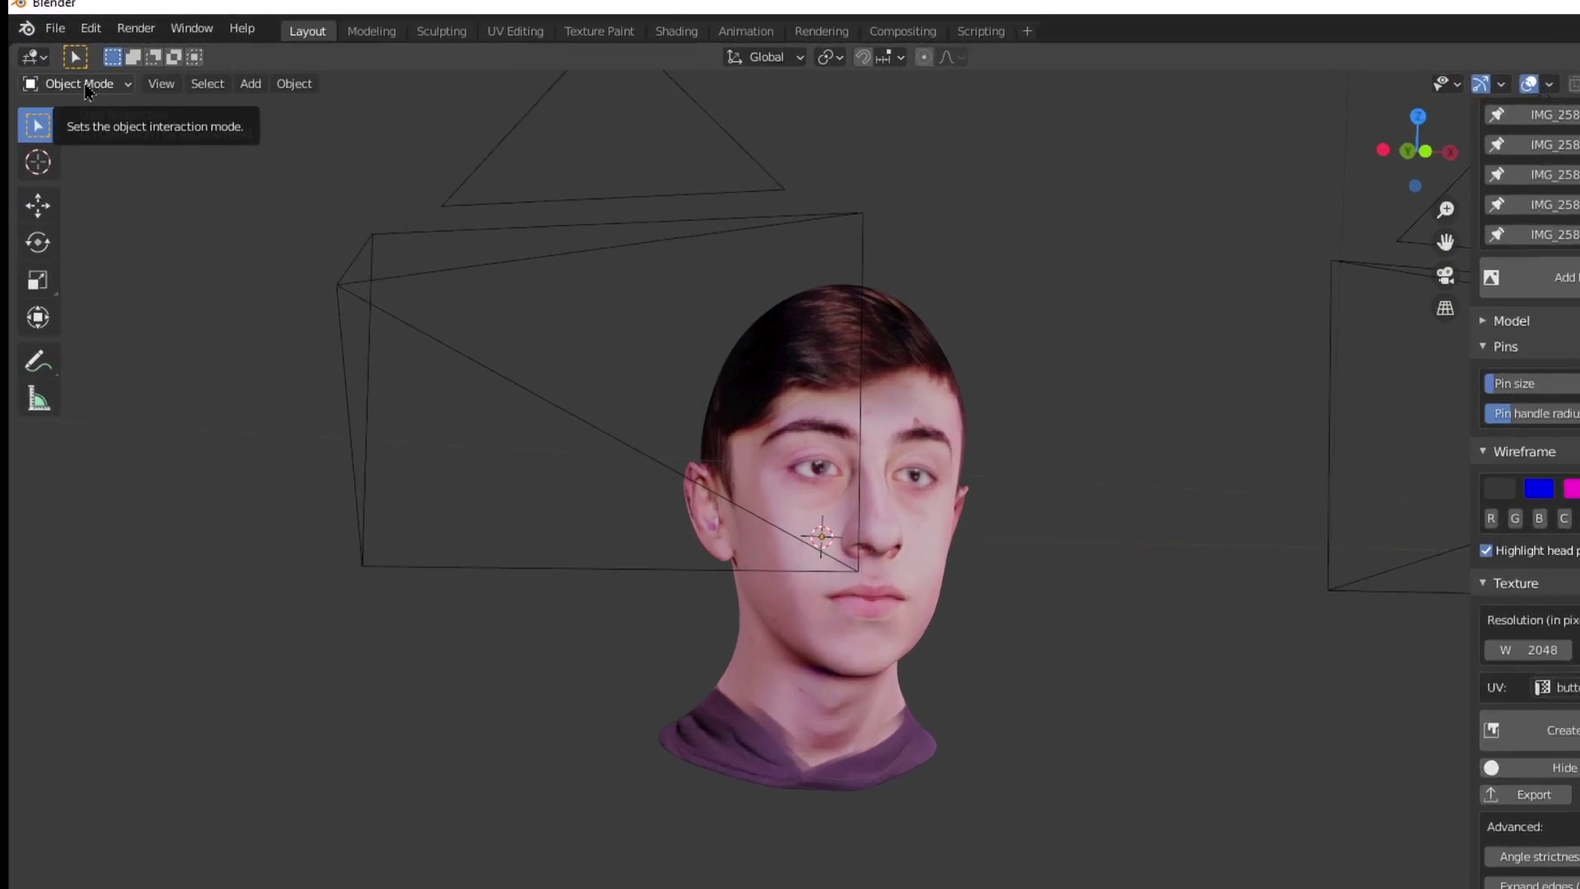
- Switch the head to Texture Paint and clone neck skin over the black strip at the back of the neck
left_click(58, 73)
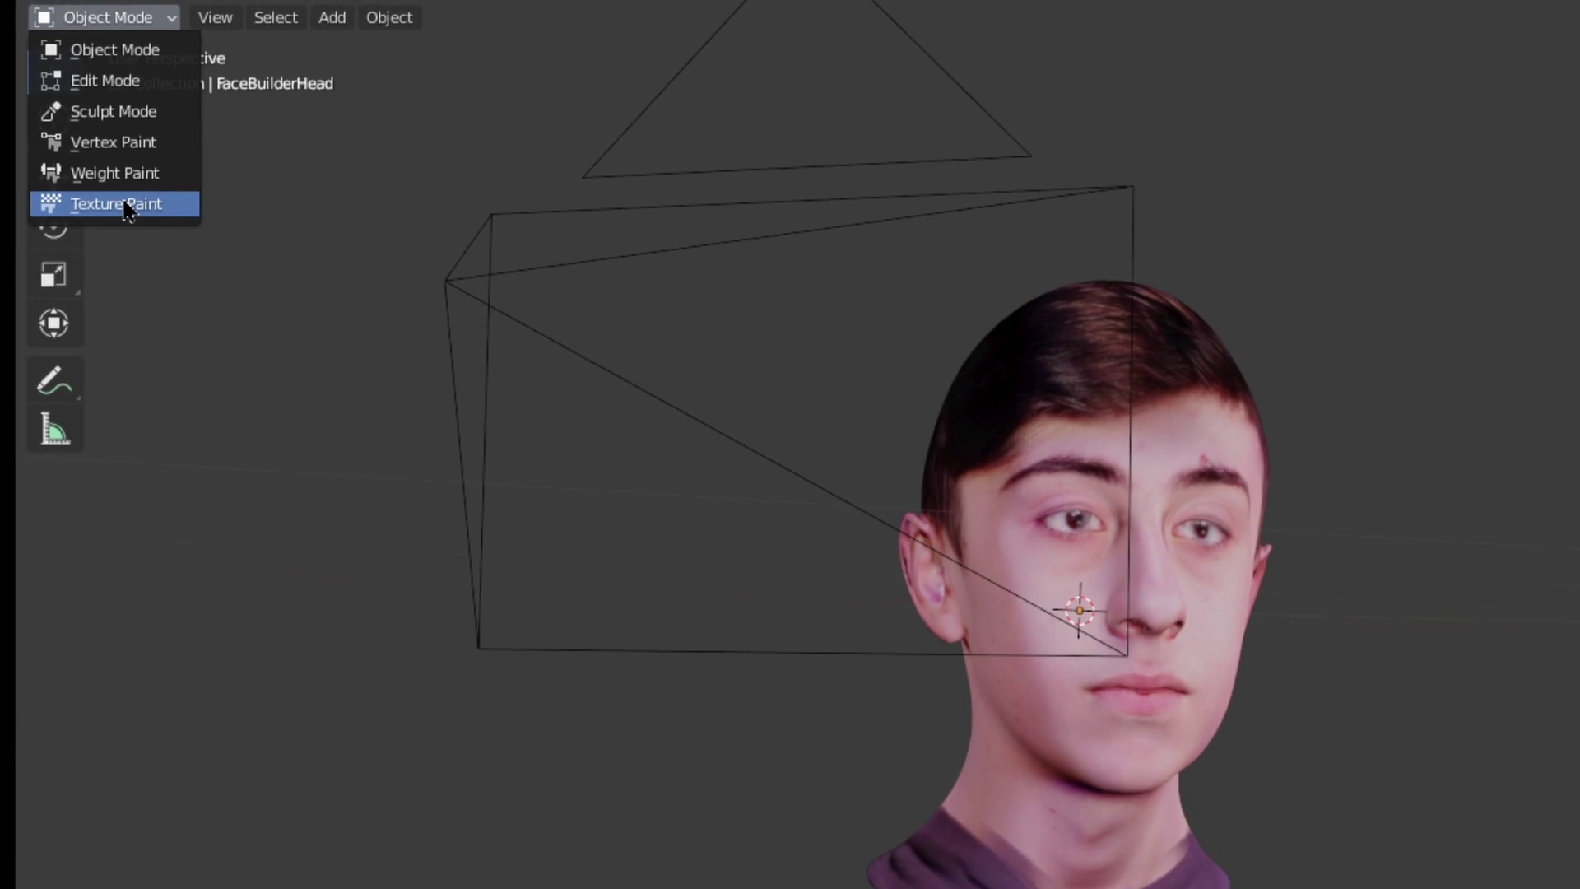
left_click(129, 206)
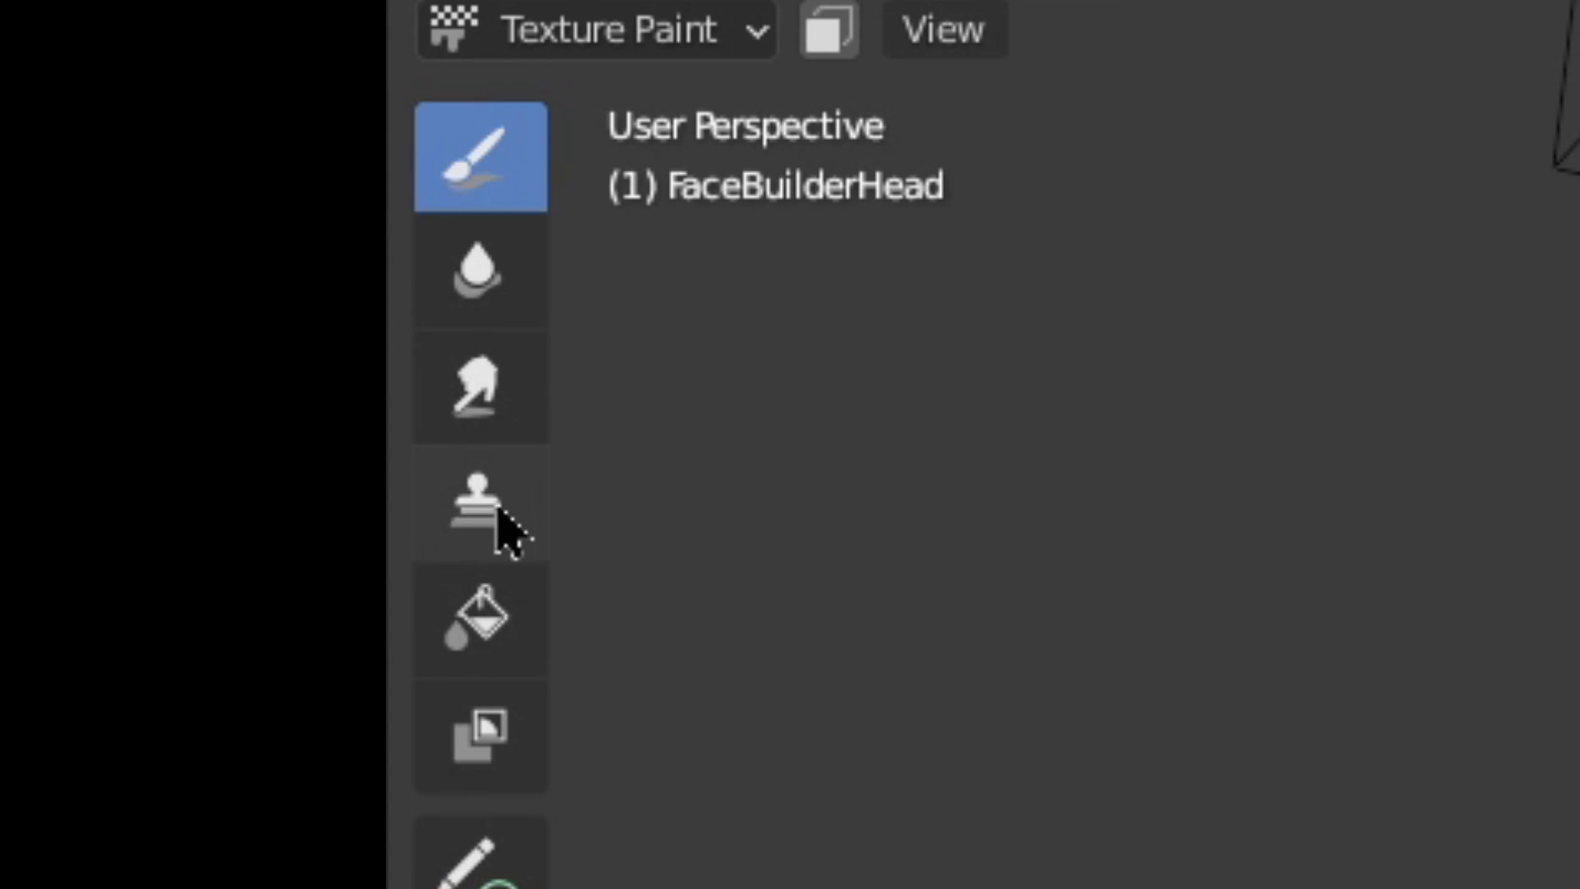
left_click(482, 517)
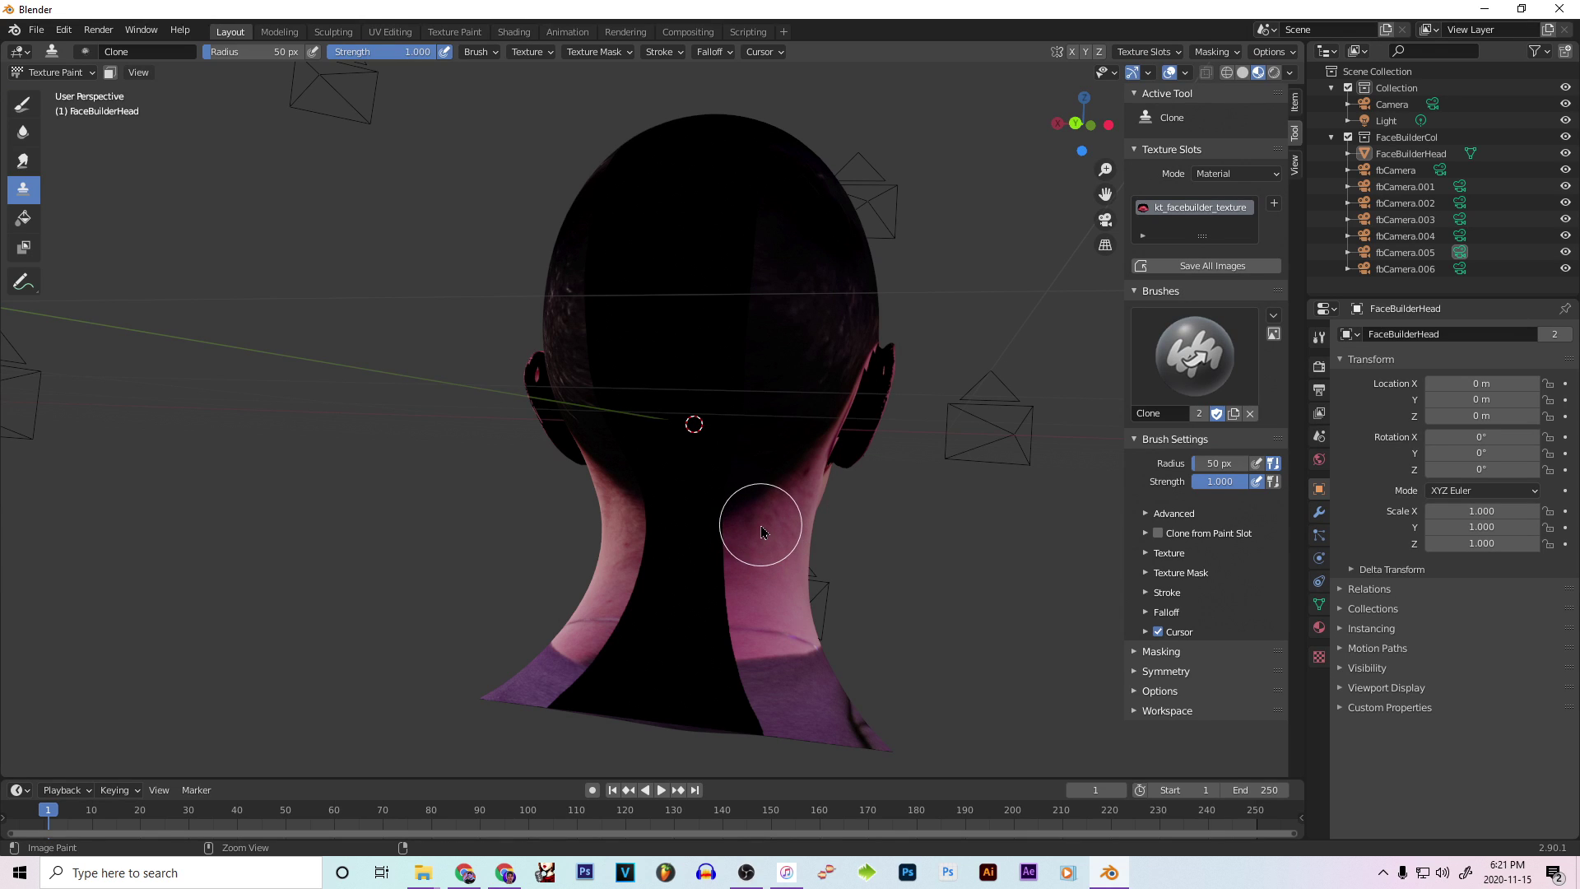
mouse_move(745, 579)
middle_mouse_down()
mouse_move(769, 570)
mouse_move(744, 561)
middle_mouse_up()
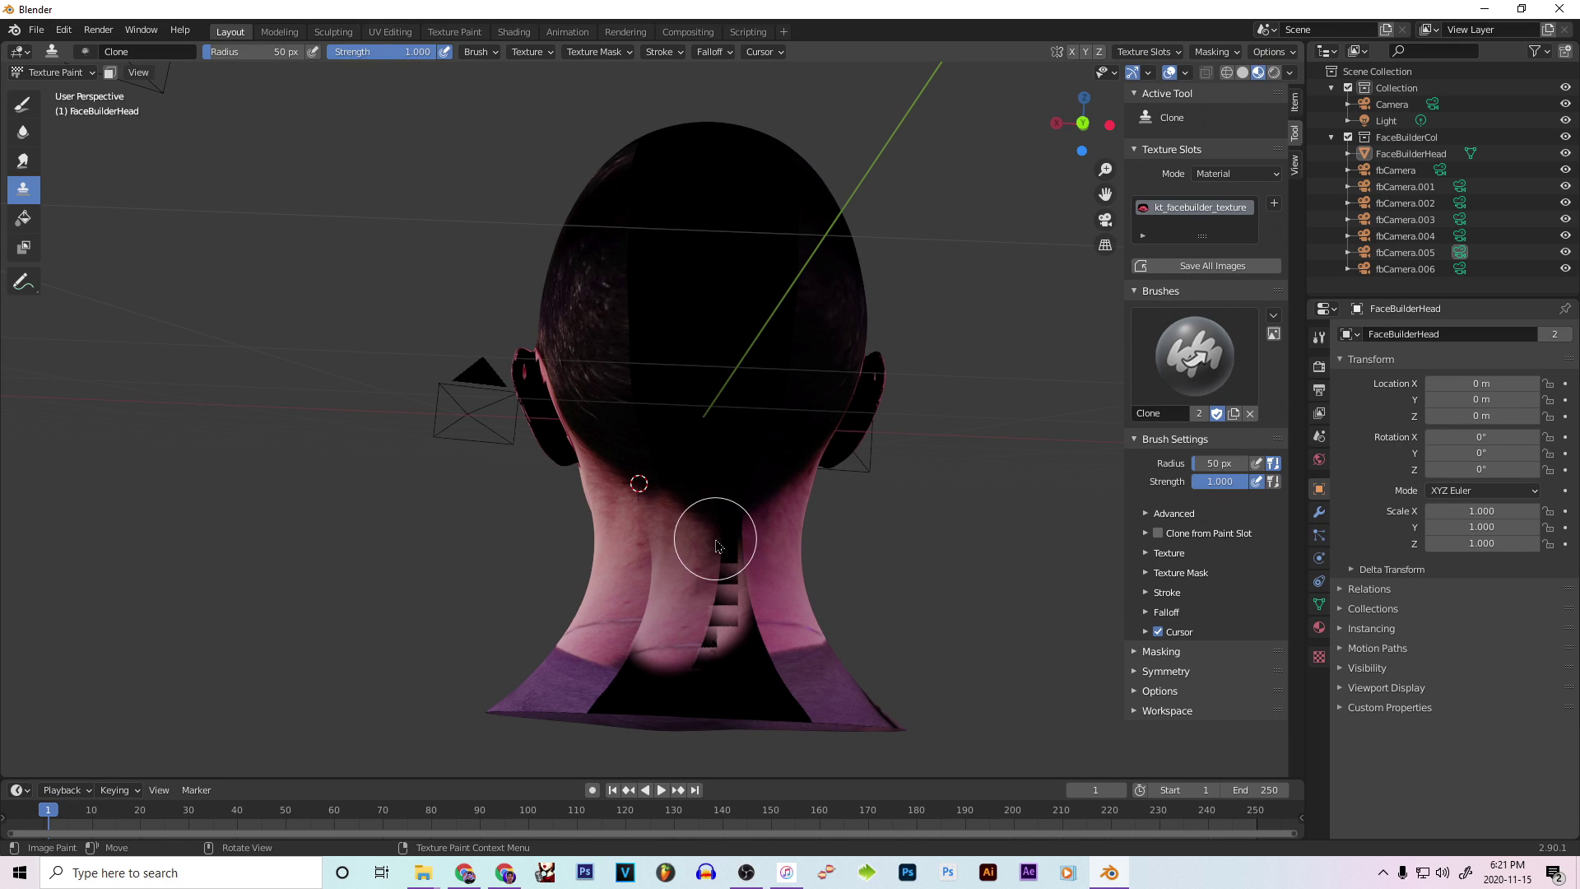
middle_click_drag(747, 553, 749, 506)
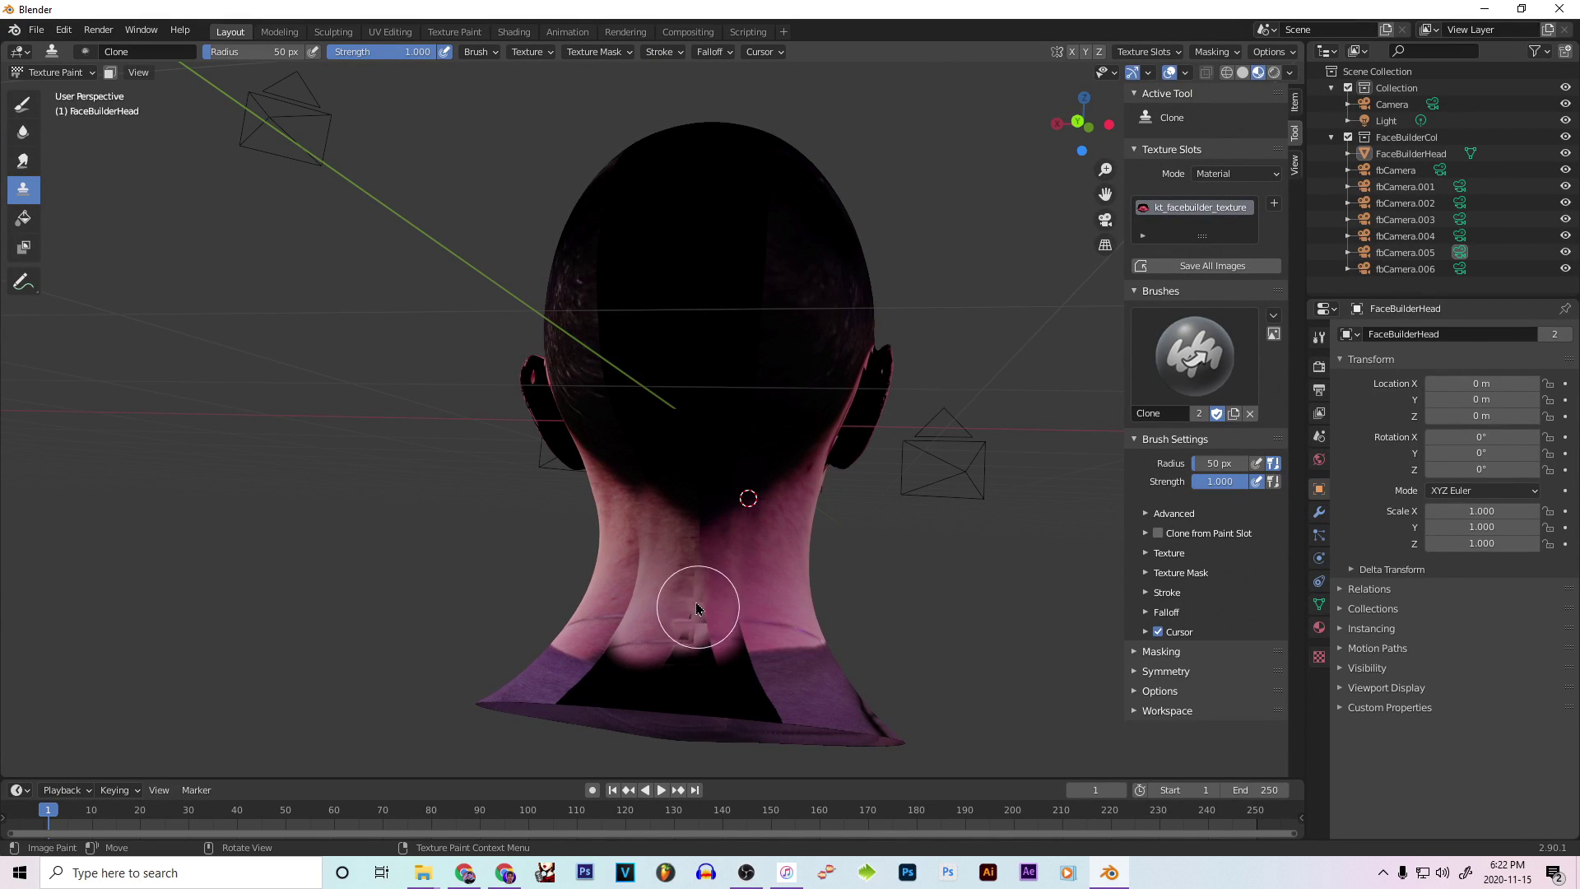
middle_click_drag(727, 624, 738, 706)
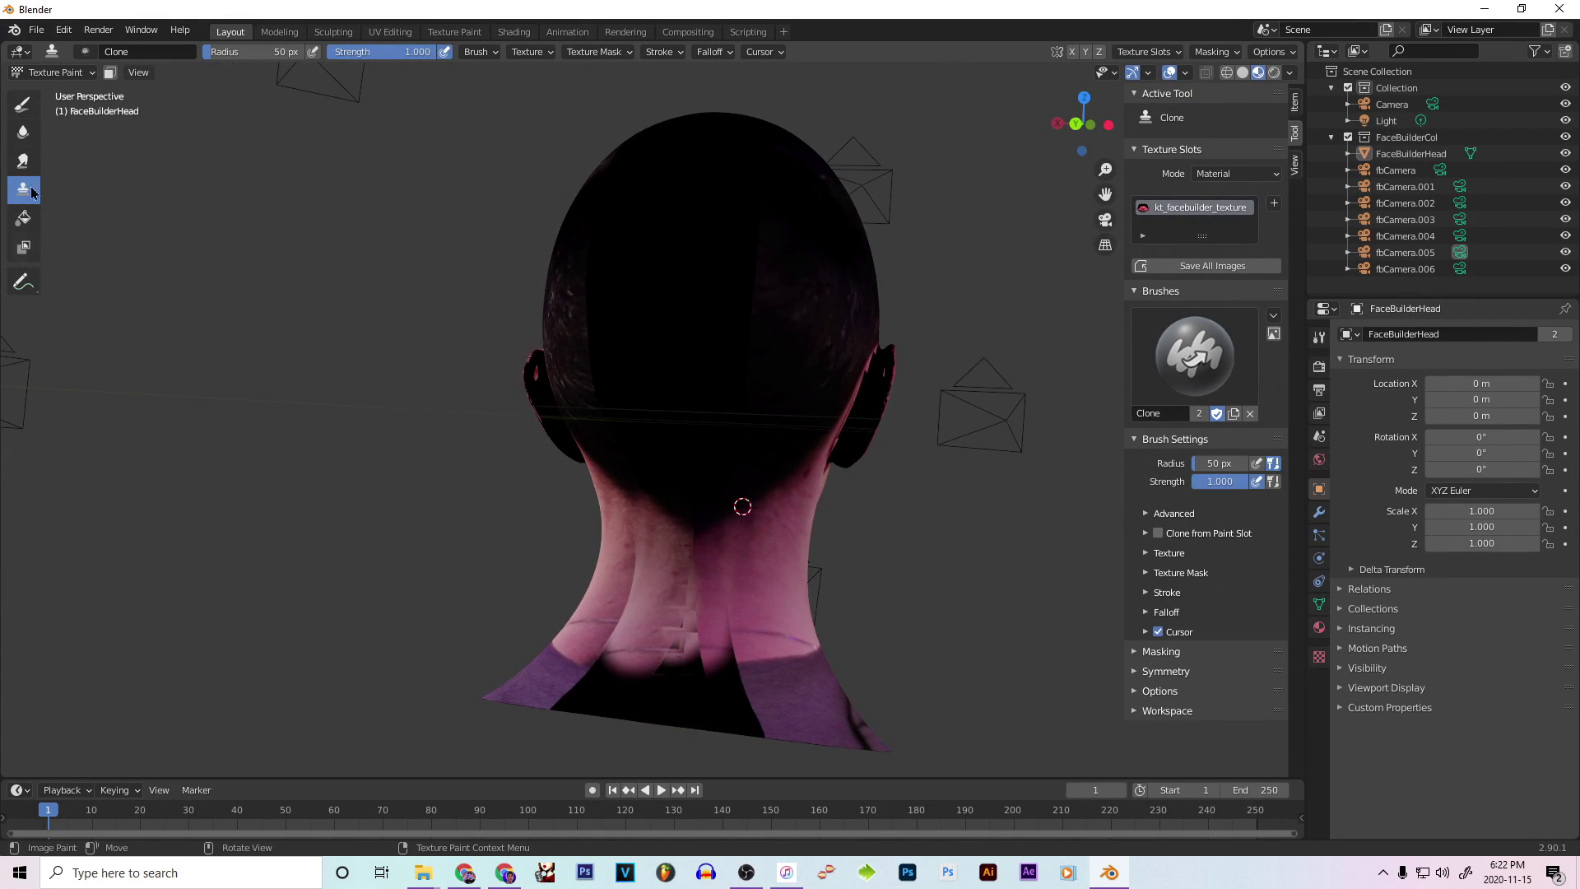
- Smear the cloned skin across the back of the neck and collar to blend out seams and remaining black areas
left_click(27, 163)
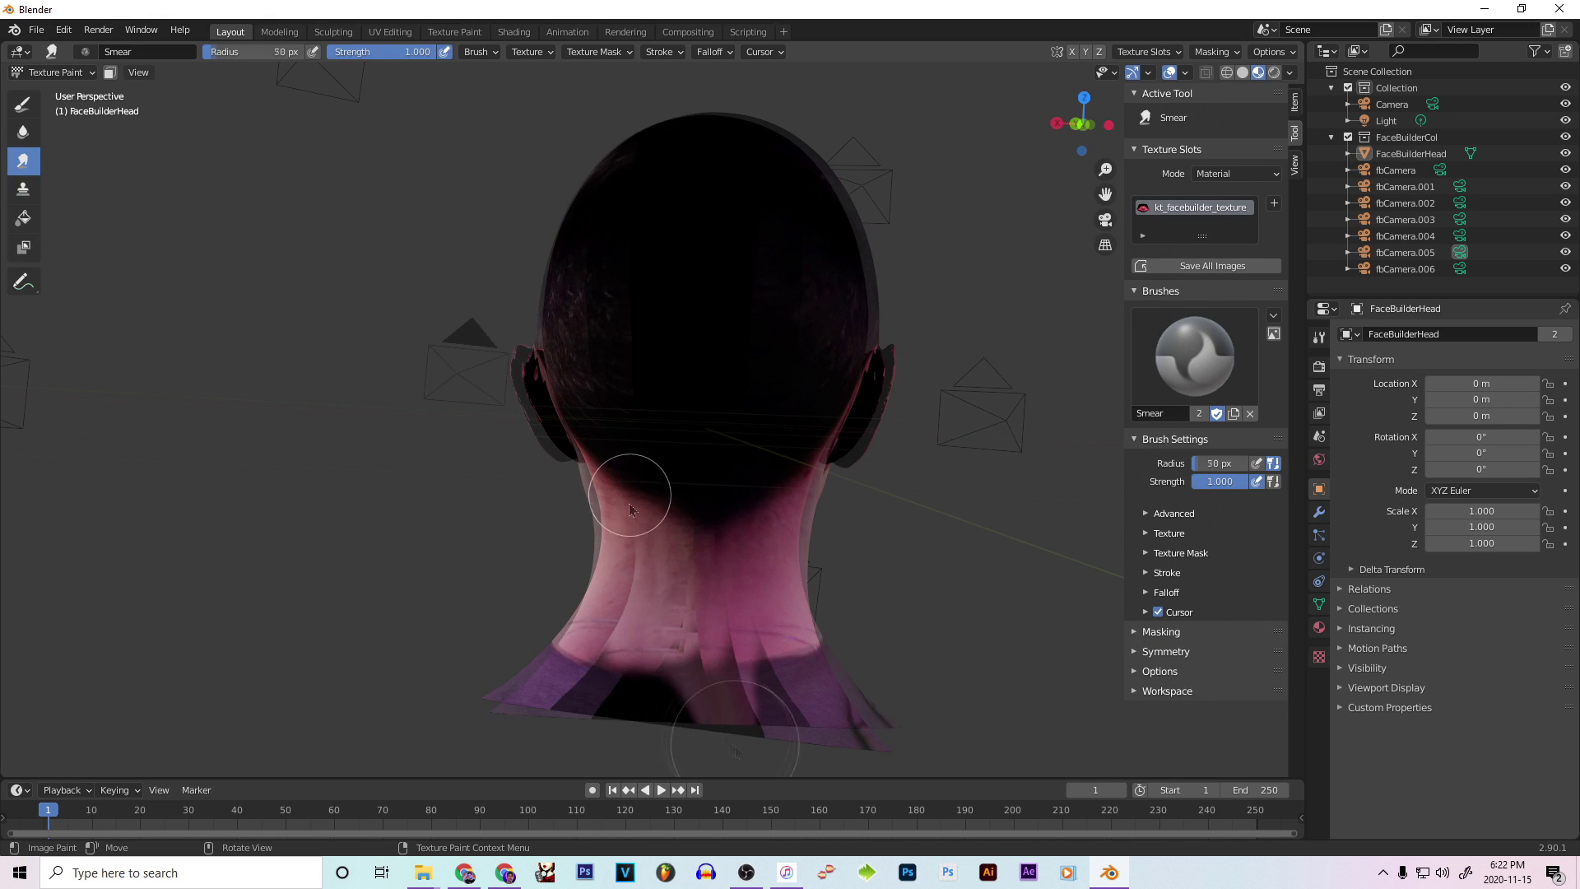
middle_click_drag(656, 596, 663, 539)
middle_click_drag(663, 600, 882, 451)
scroll(728, 354, "down", 5)
scroll(600, 417, "up", 8)
mouse_move(600, 416)
middle_mouse_down()
mouse_move(755, 369)
mouse_move(917, 412)
mouse_move(741, 346)
middle_mouse_up()
scroll(756, 368, "down", 4)
- Clone hair texture over the black back of the head with a 78 px Clone brush at strength 1.000
left_click(23, 189)
middle_click_drag(732, 429, 569, 334)
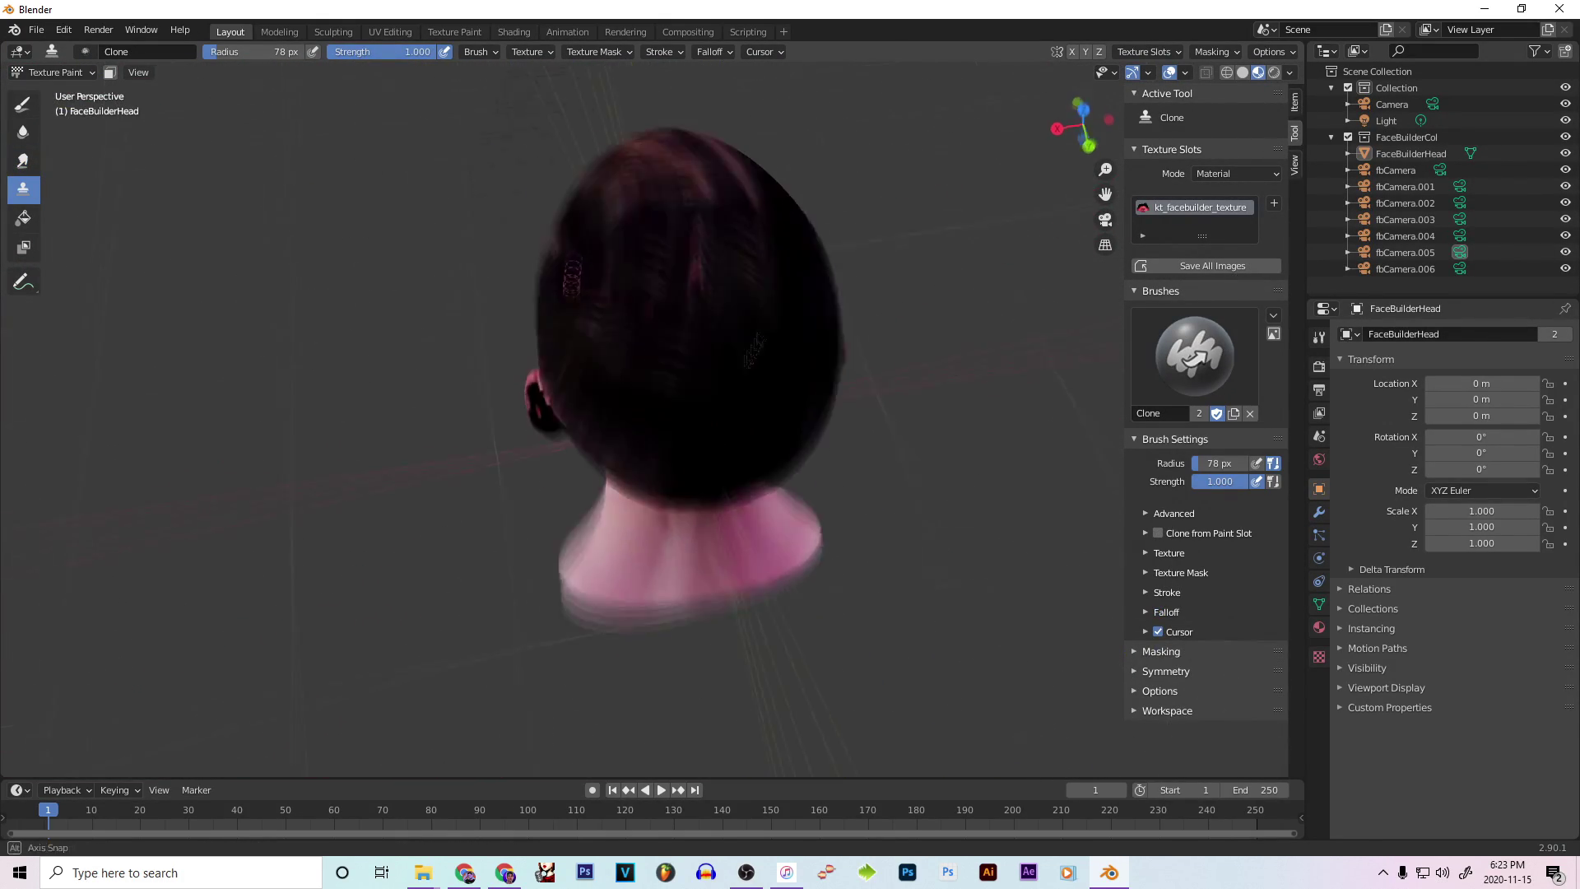
middle_click_drag(748, 265, 673, 436)
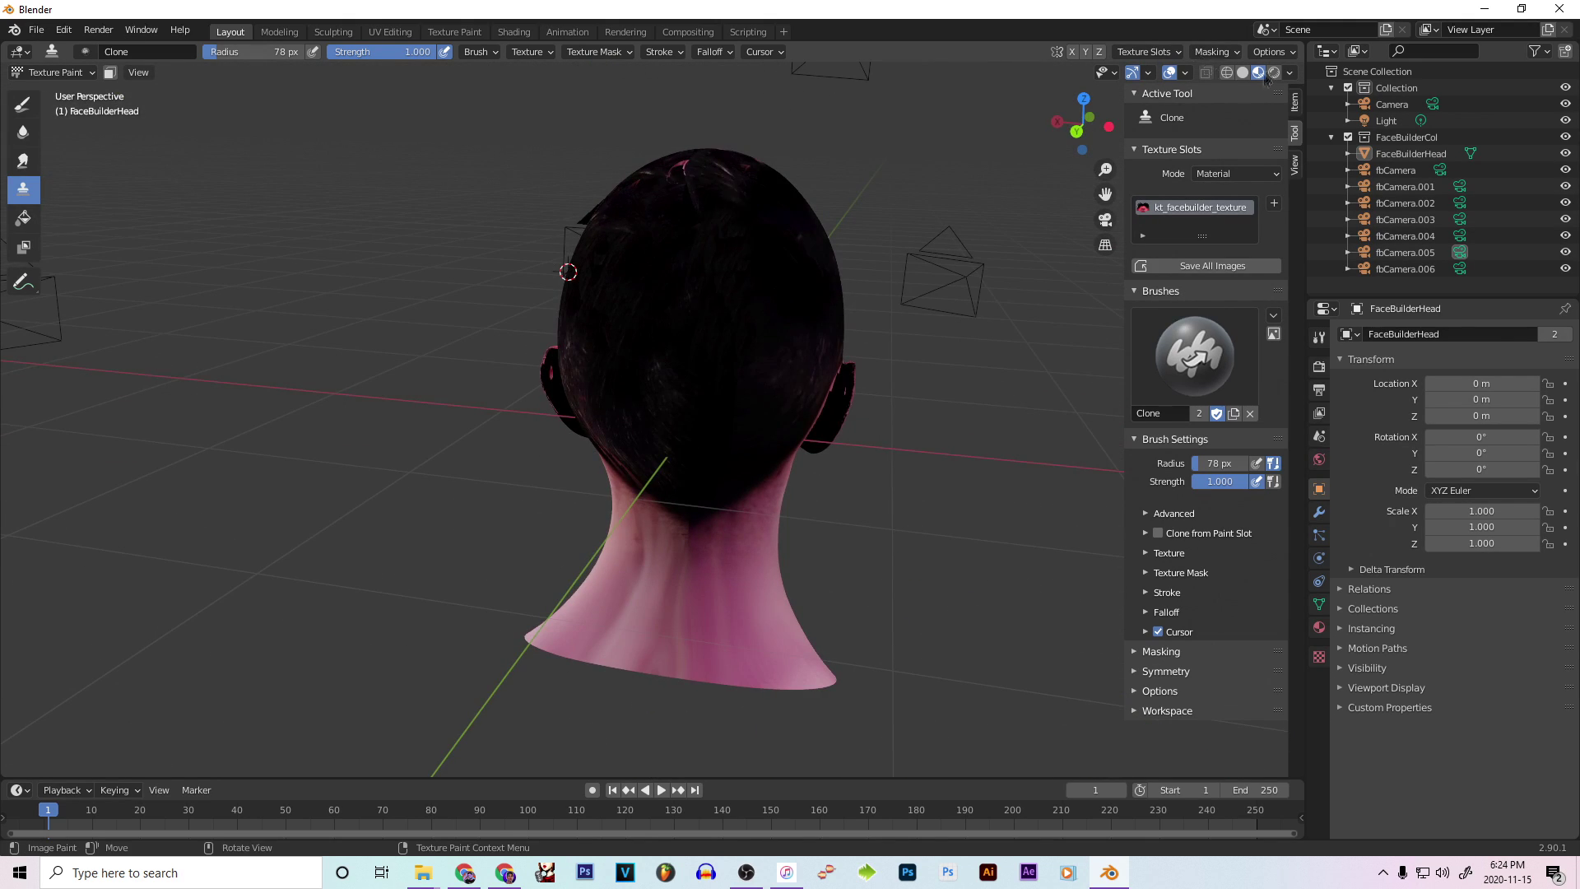
- Clone surrounding texture over the black patches on the back of the ear and the jagged hairline behind it
middle_click_drag(694, 371, 564, 456)
scroll(566, 539, "up", 4)
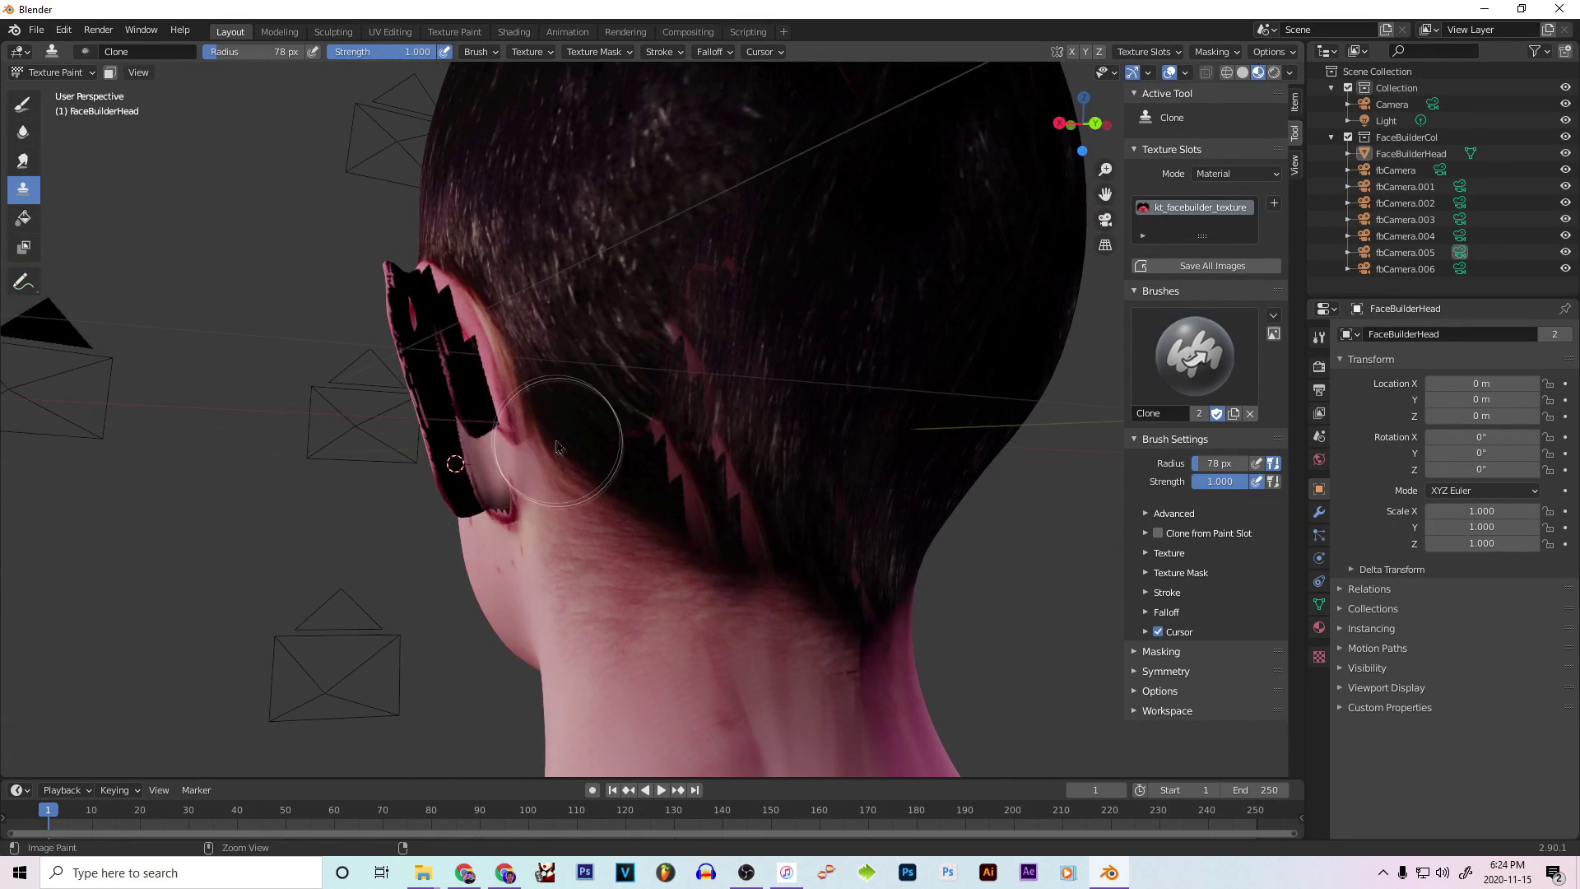
middle_click_drag(429, 325, 461, 527)
middle_click_drag(616, 417, 691, 350)
mouse_move(679, 276)
middle_mouse_down()
mouse_move(635, 656)
mouse_move(522, 494)
mouse_move(527, 411)
mouse_move(1018, 465)
mouse_move(525, 670)
mouse_move(758, 416)
mouse_move(653, 441)
mouse_move(604, 633)
mouse_move(642, 576)
mouse_move(593, 529)
mouse_move(547, 681)
mouse_move(555, 600)
mouse_move(741, 335)
mouse_move(582, 477)
mouse_move(758, 600)
mouse_move(563, 574)
middle_mouse_up()
key("shift+space")
left_click_drag(700, 527, 758, 254)
mouse_move(758, 254)
middle_mouse_down()
mouse_move(704, 451)
mouse_move(740, 300)
mouse_move(664, 406)
mouse_move(416, 554)
mouse_move(698, 545)
middle_mouse_up()
scroll(698, 545, "down", 8)
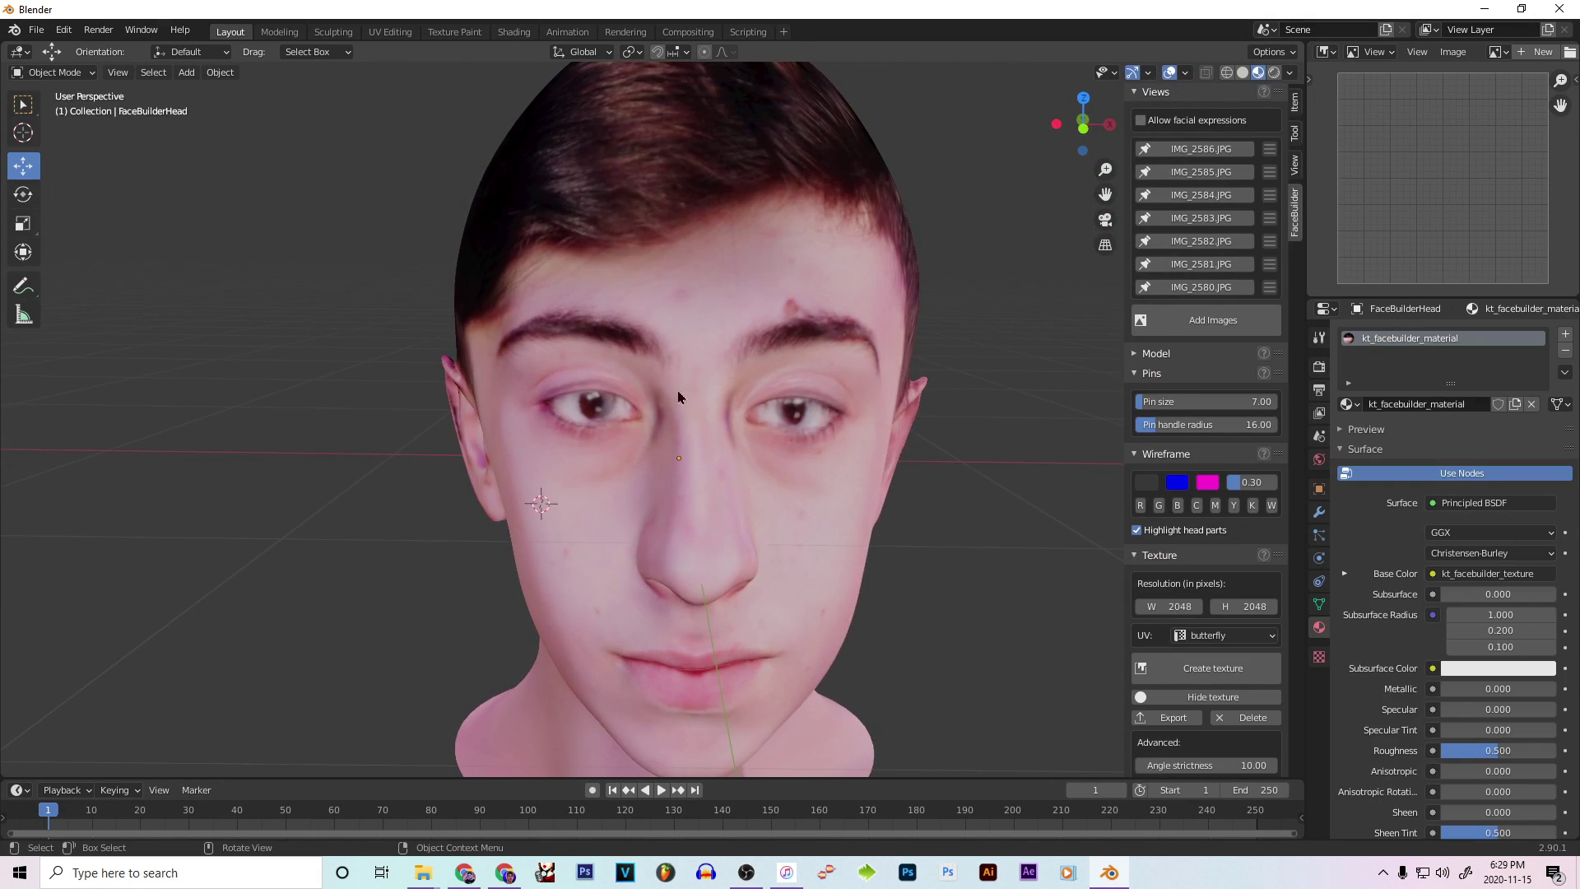
- Widen the image editor and show the whole kt_facebuilder_texture image in it
scroll(708, 411, "up", 5)
scroll(730, 428, "down", 6)
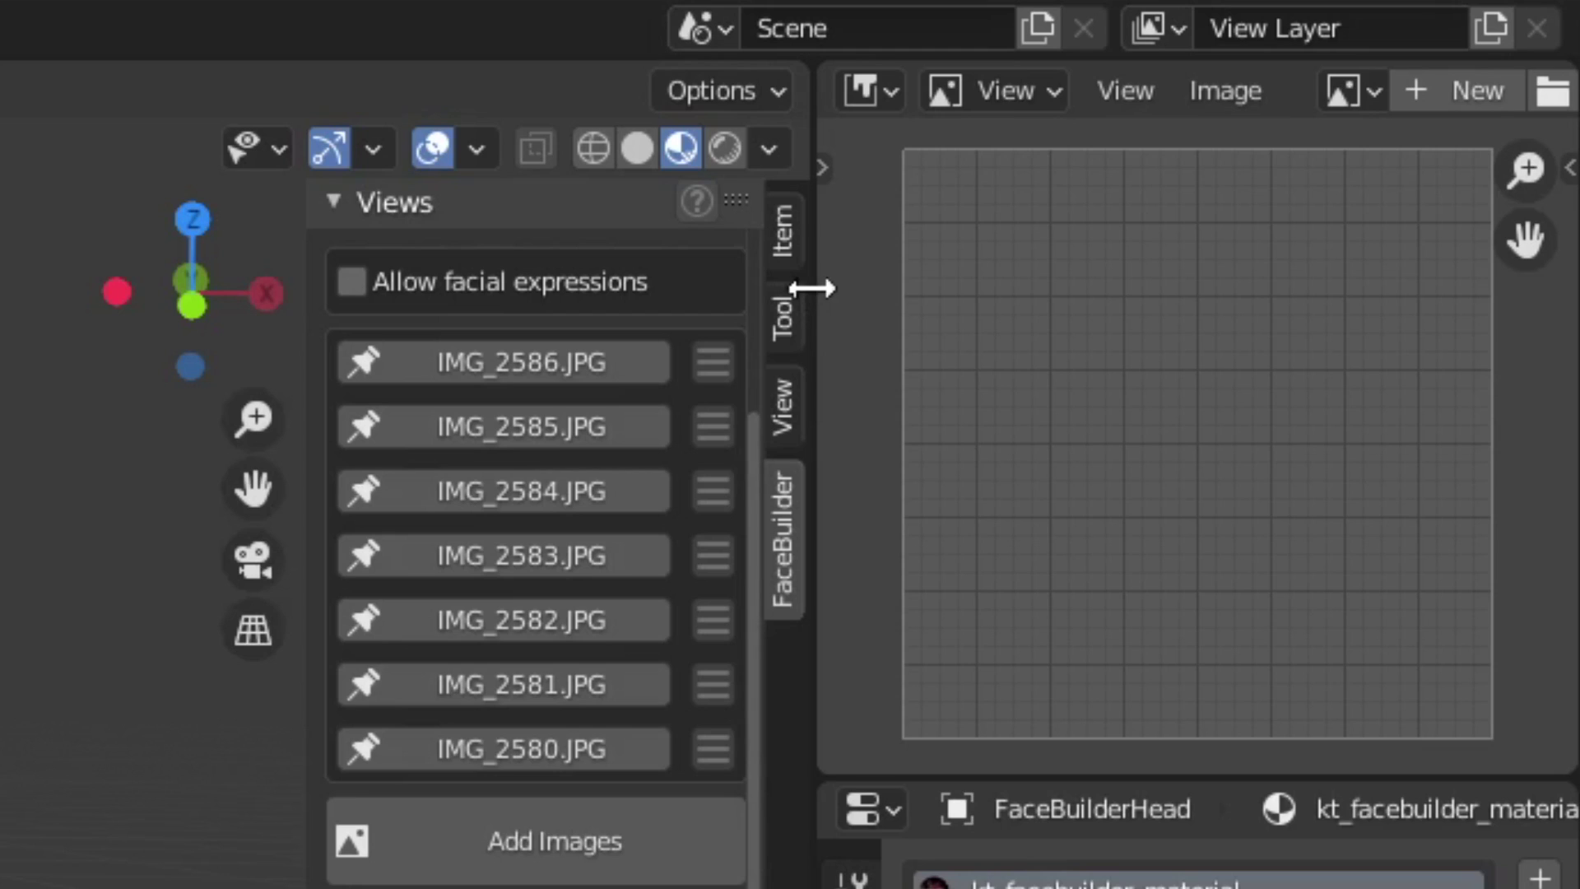
left_click_drag(1305, 123, 905, 124)
left_click(399, 103)
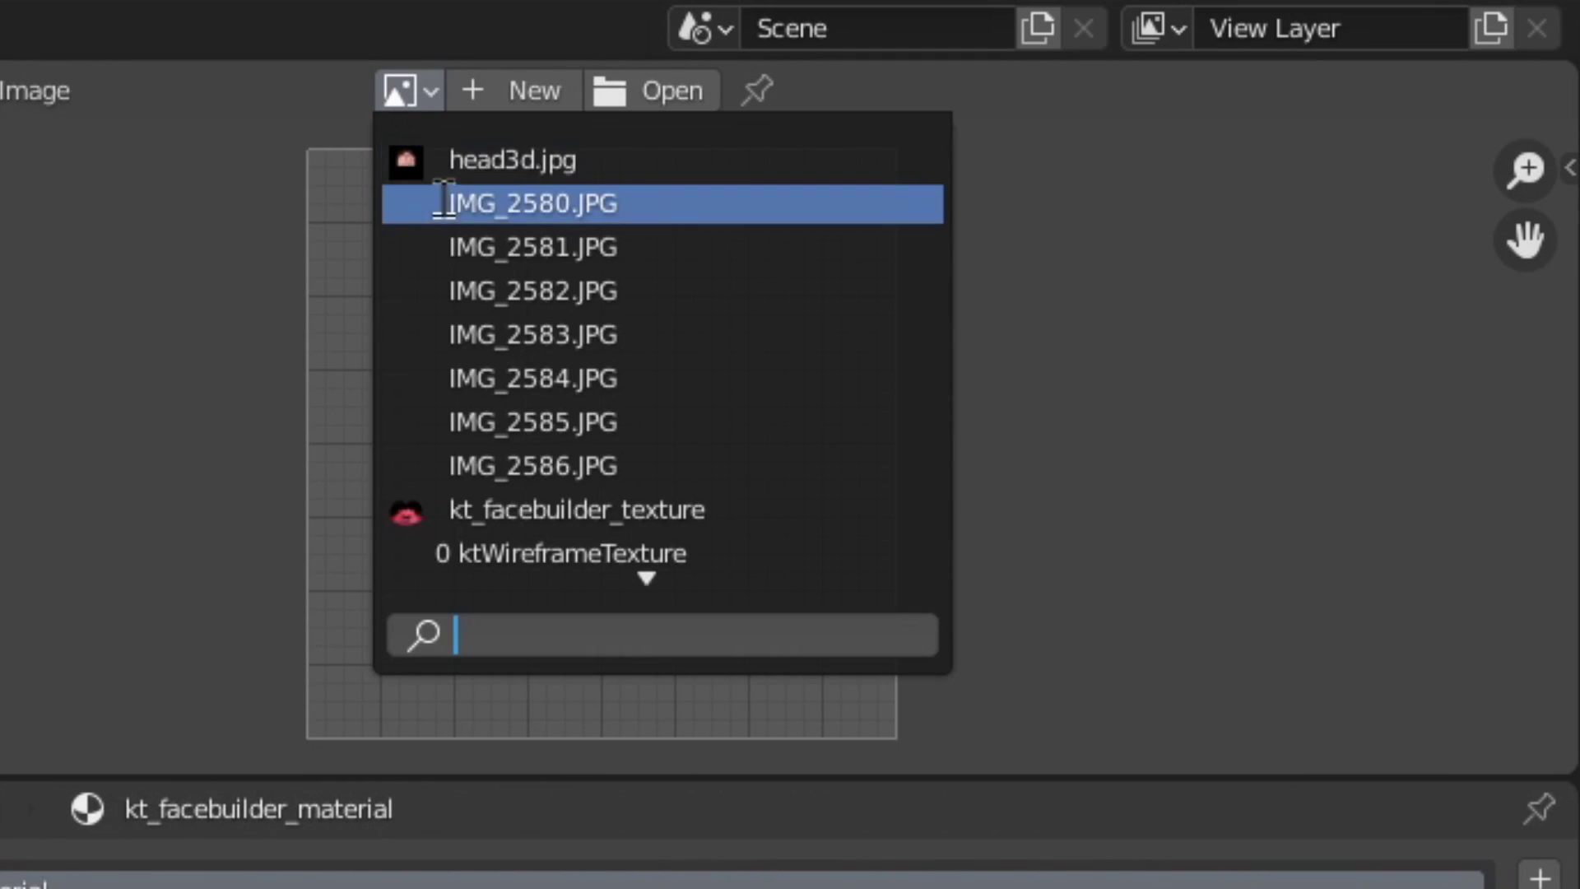
left_click(552, 511)
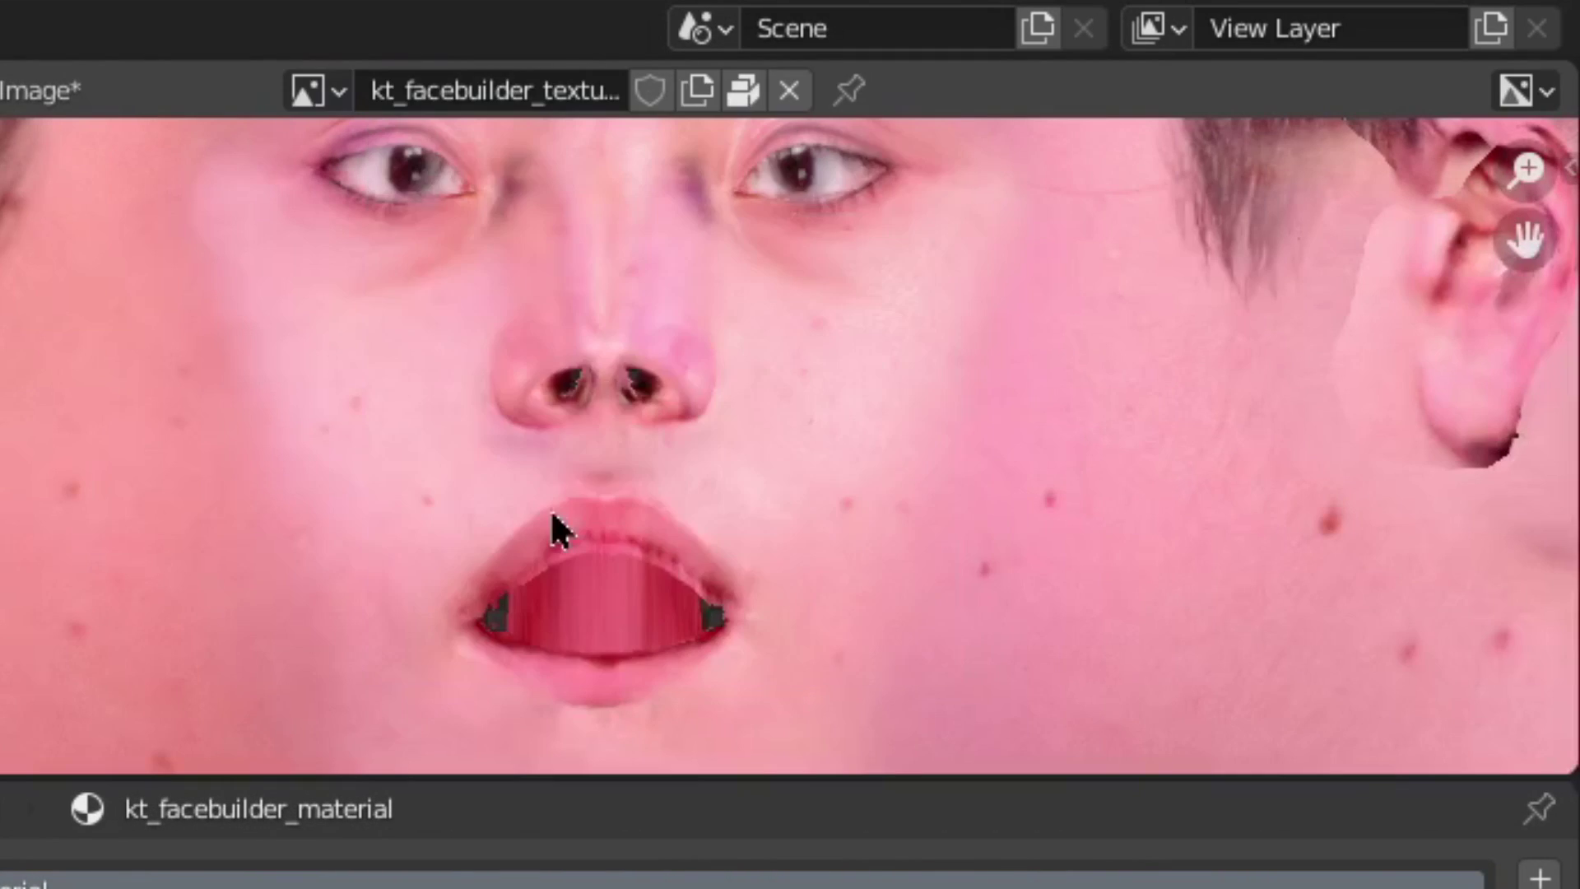
scroll(555, 474, "down", 6)
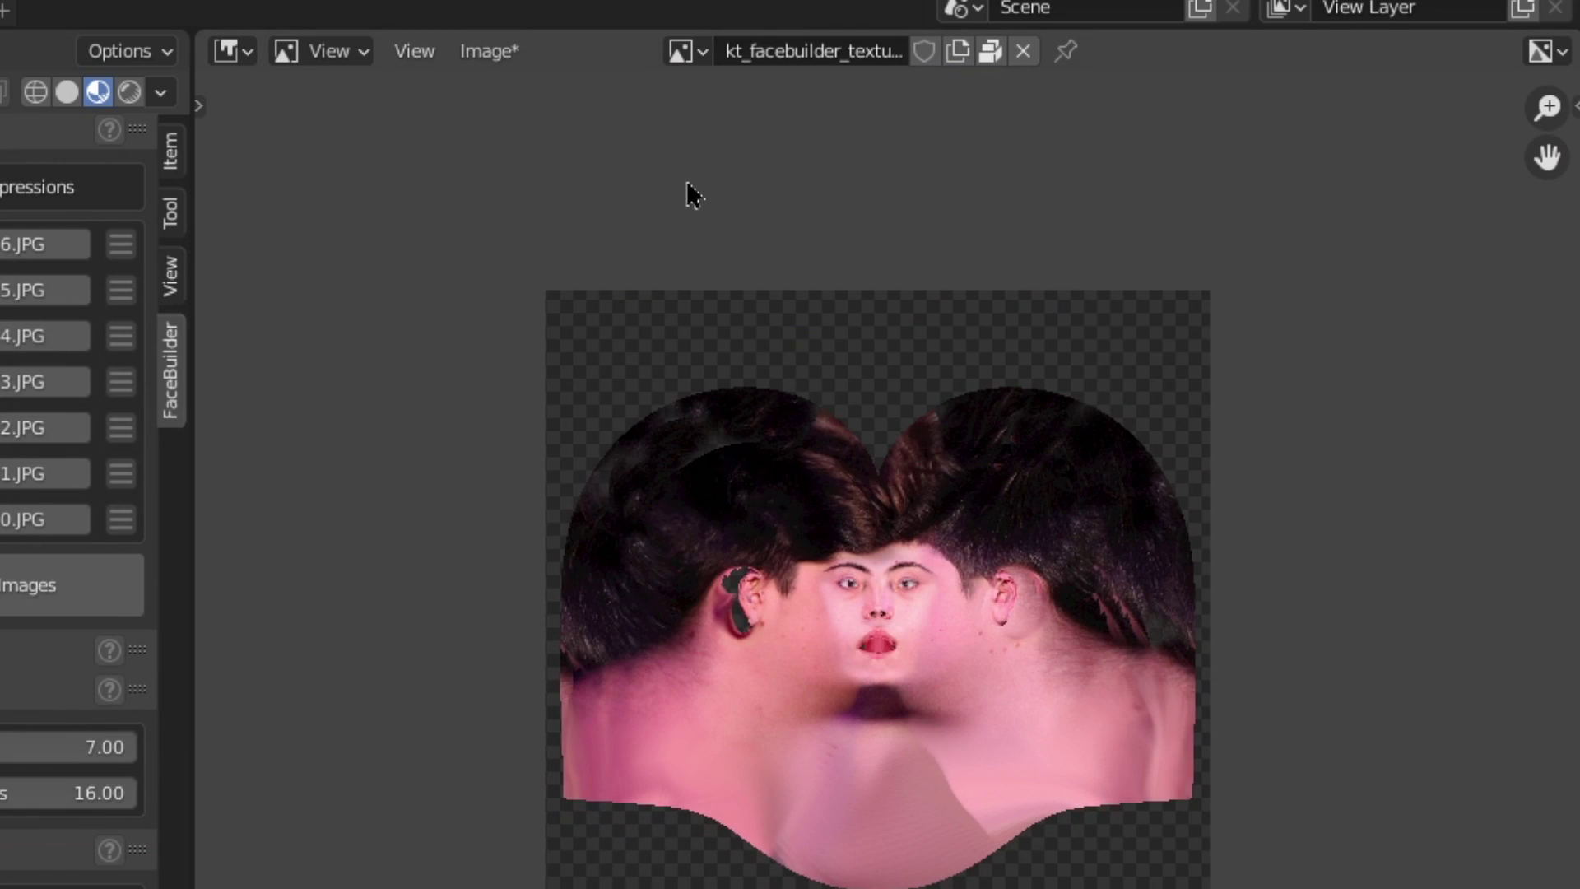
- Save the face texture image as a PNG in the Documents folder
left_click(486, 50)
left_click(782, 635)
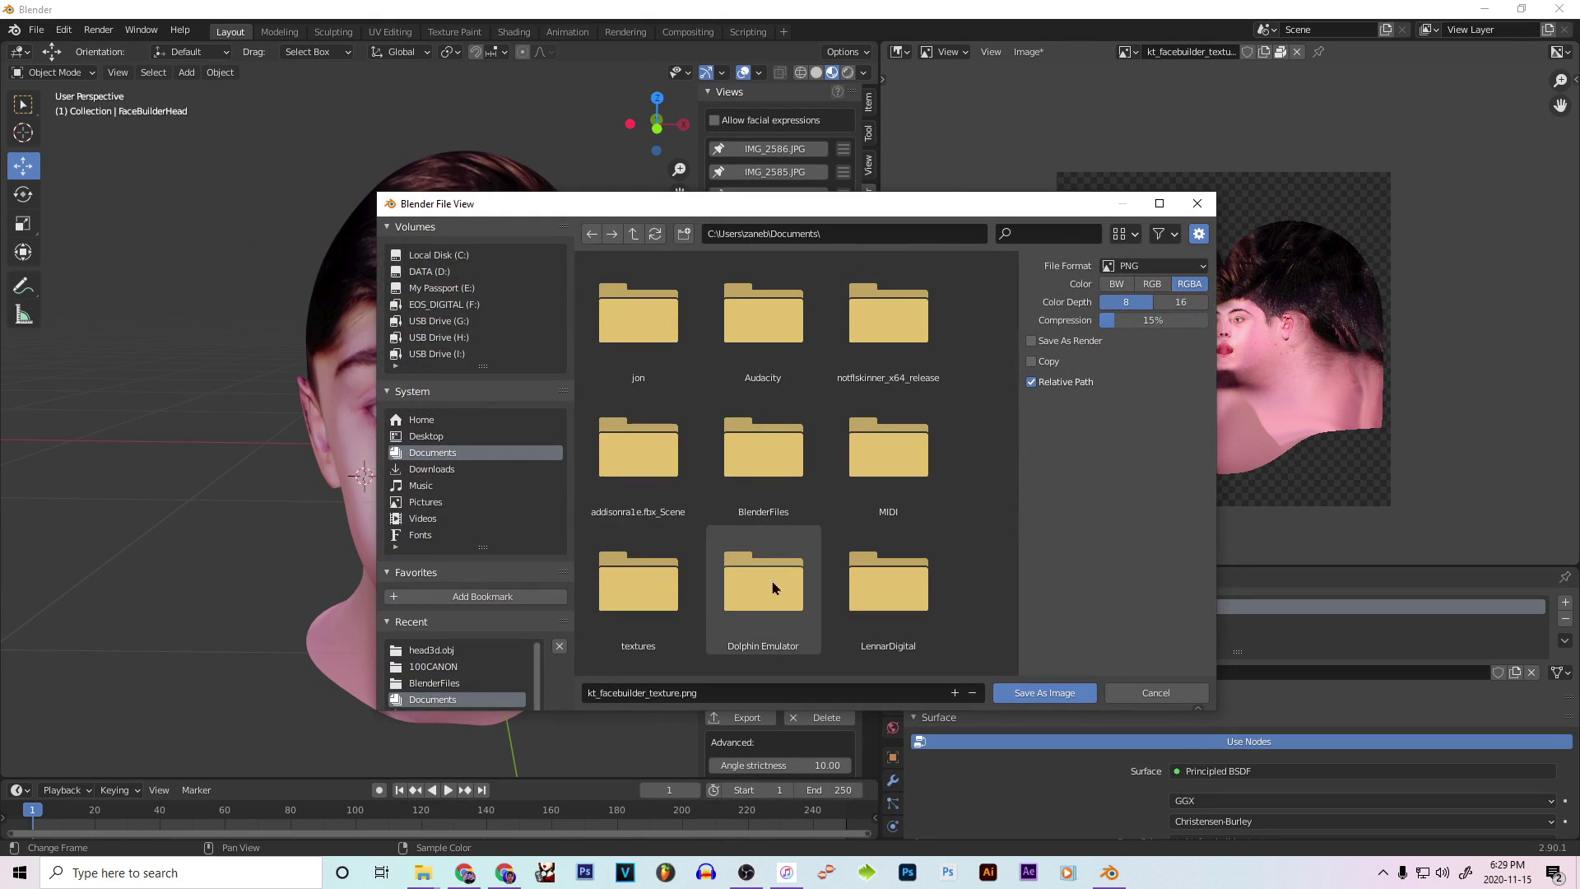
left_click(1065, 692)
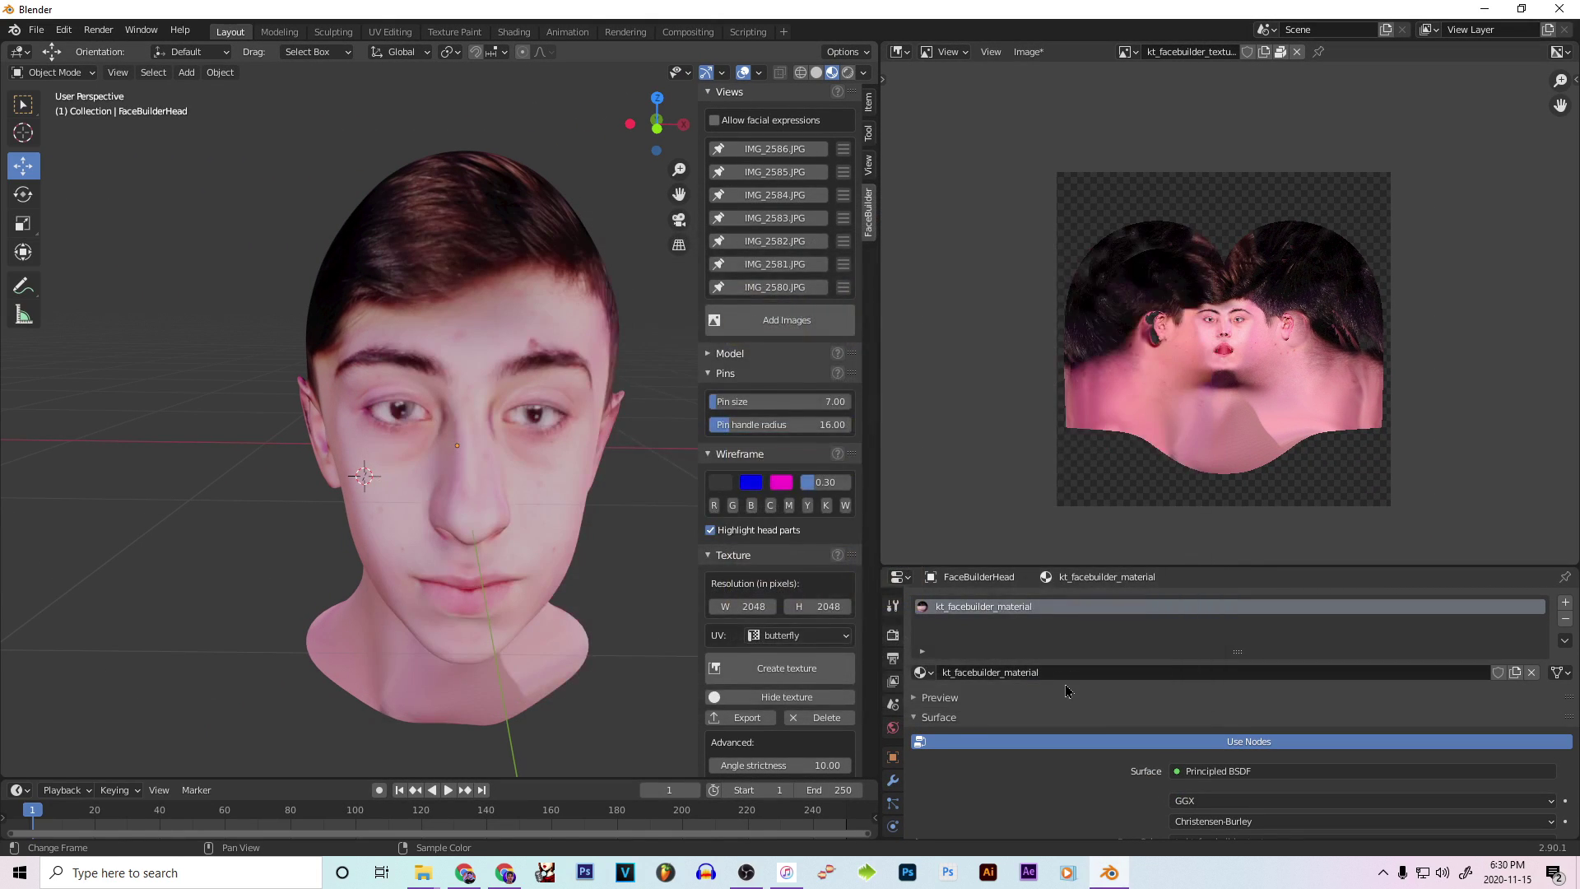
scroll(436, 461, "down", 4)
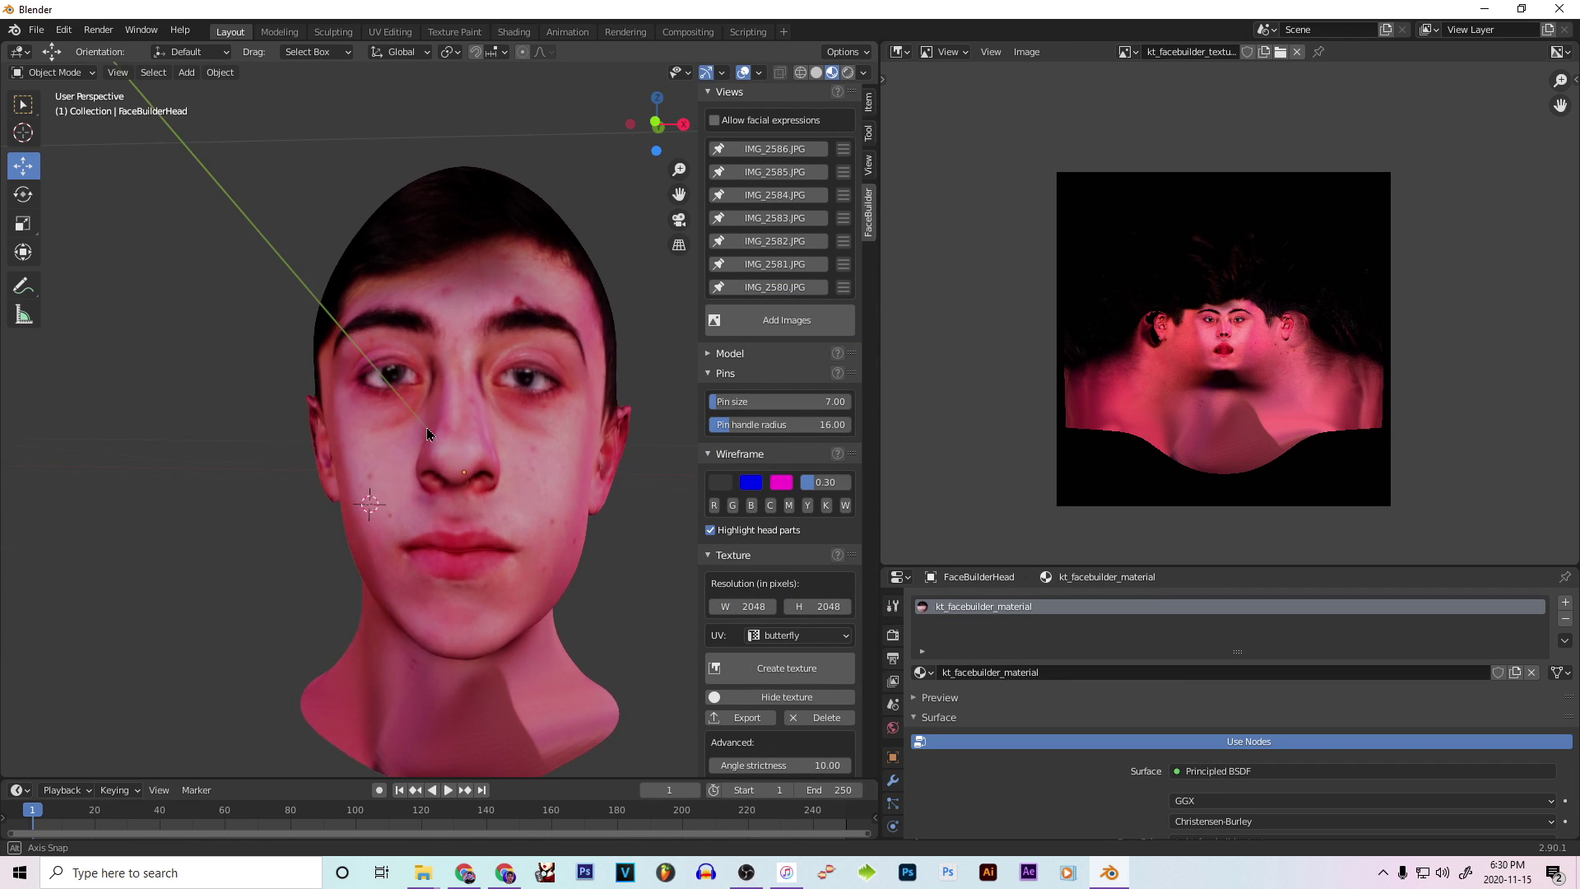
middle_click_drag(484, 453, 610, 459)
scroll(451, 522, "up", 5)
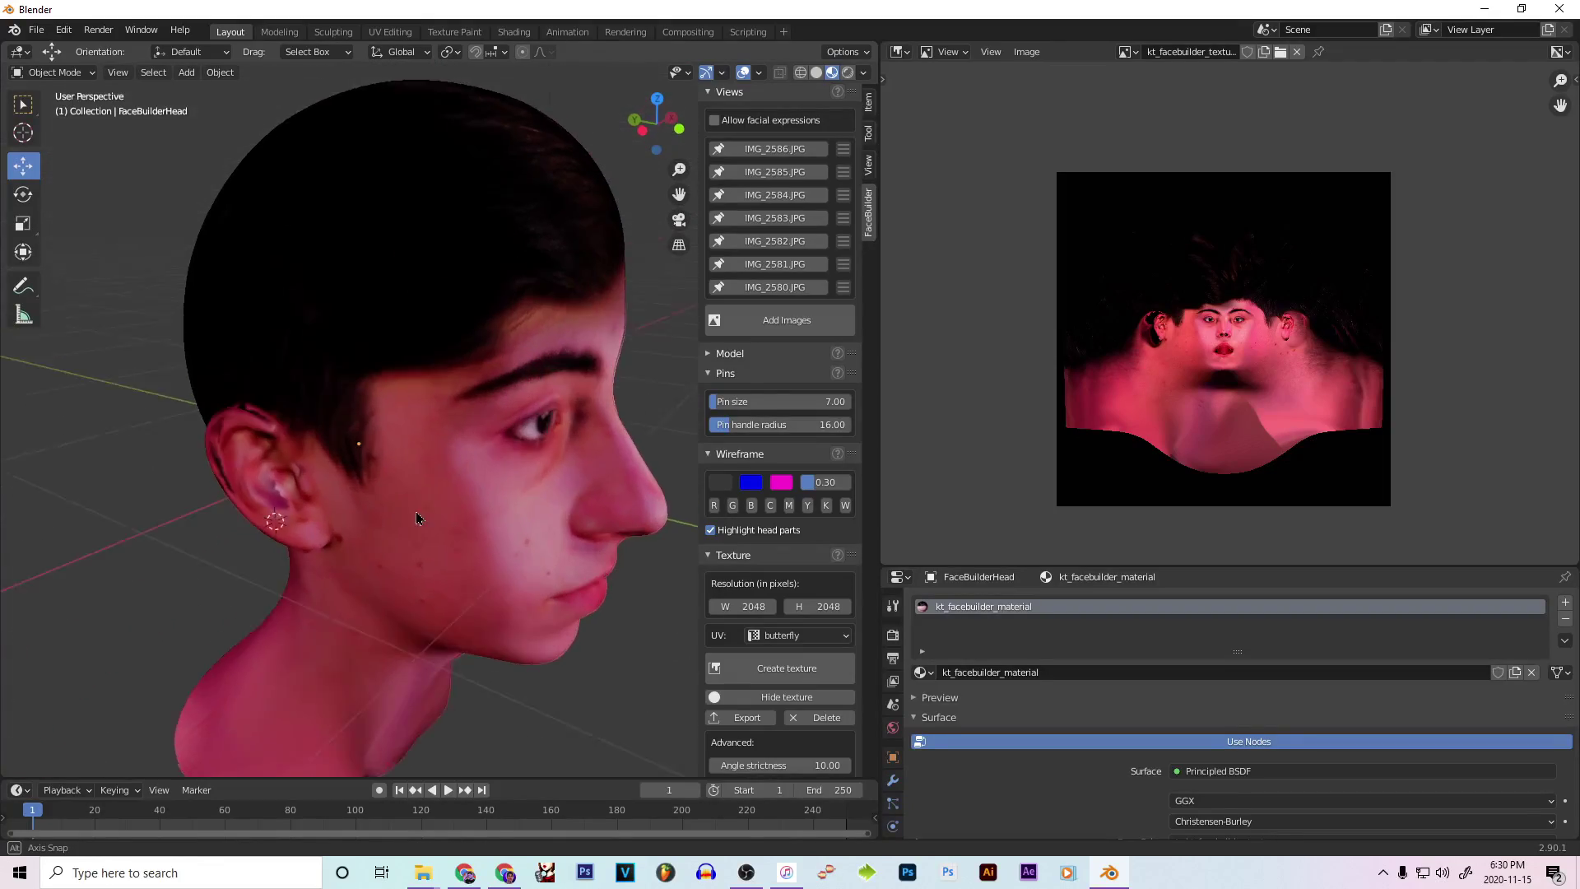
middle_click_drag(389, 459, 433, 546)
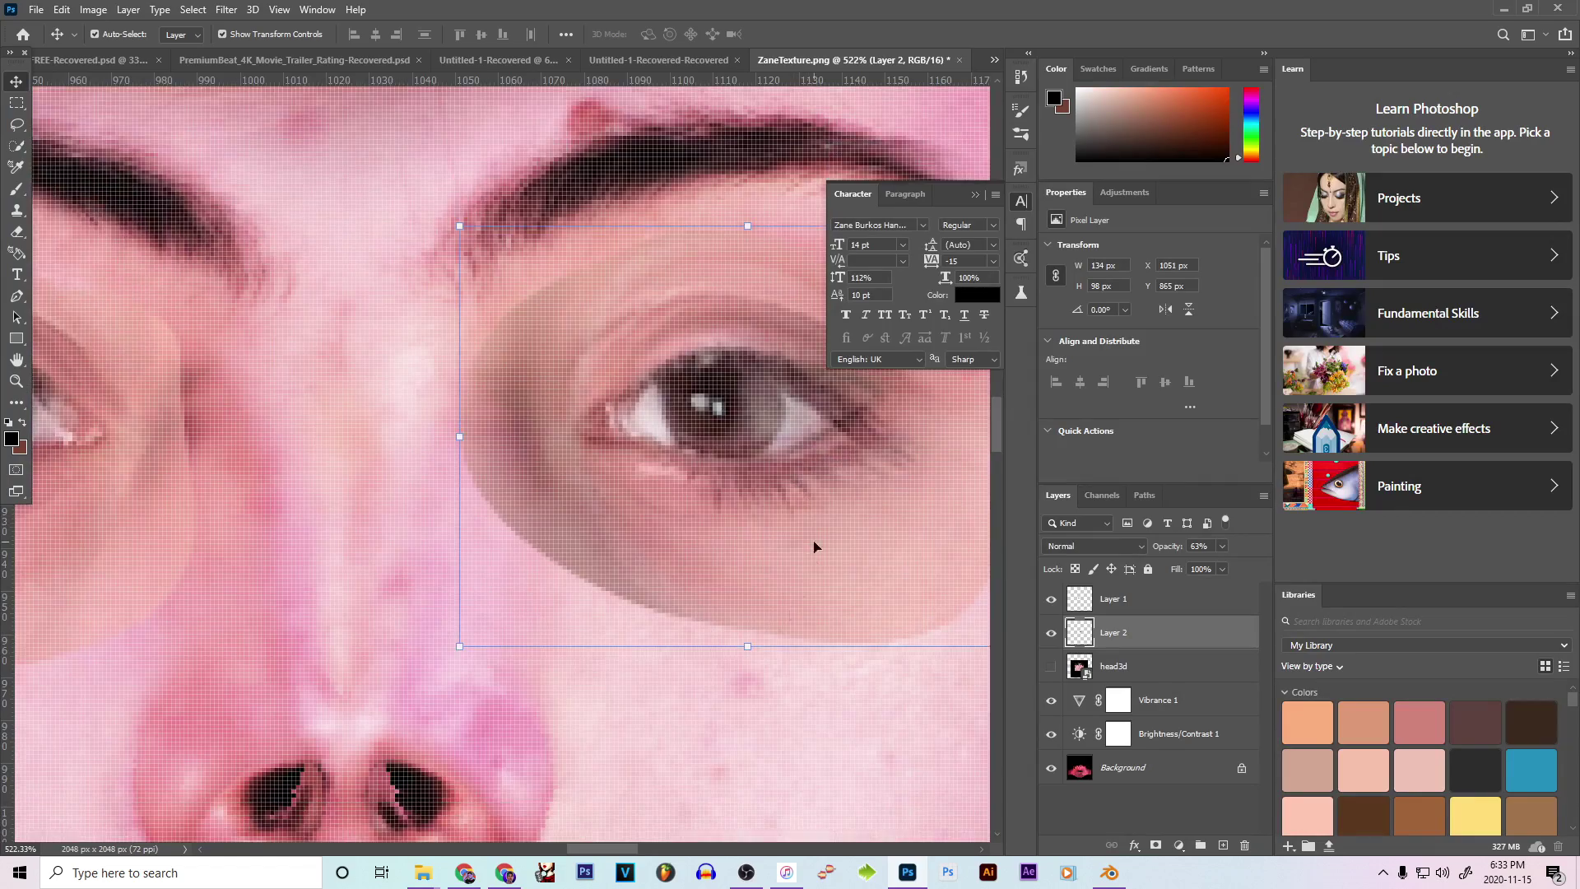
- In Photoshop, transform the eye patches on Layer 2, to about 136 × 95 px, and Layer 1 to fit the face texture's eyes
scroll(500, 547, "right", 5)
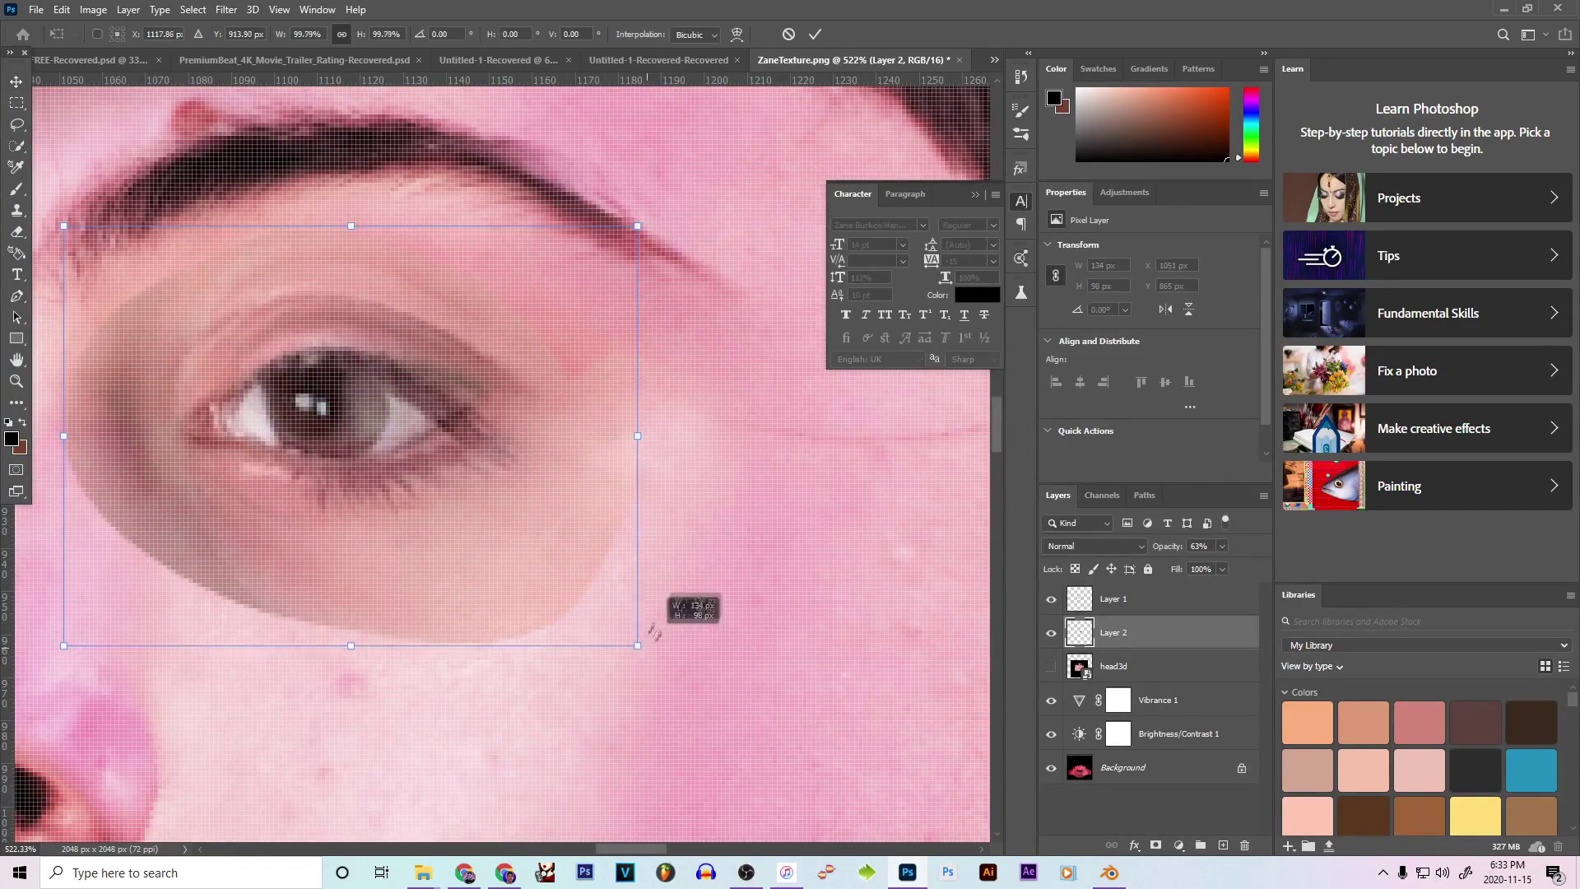
key("Return")
scroll(499, 547, "left", 8)
key("alt+]")
key("ctrl+t")
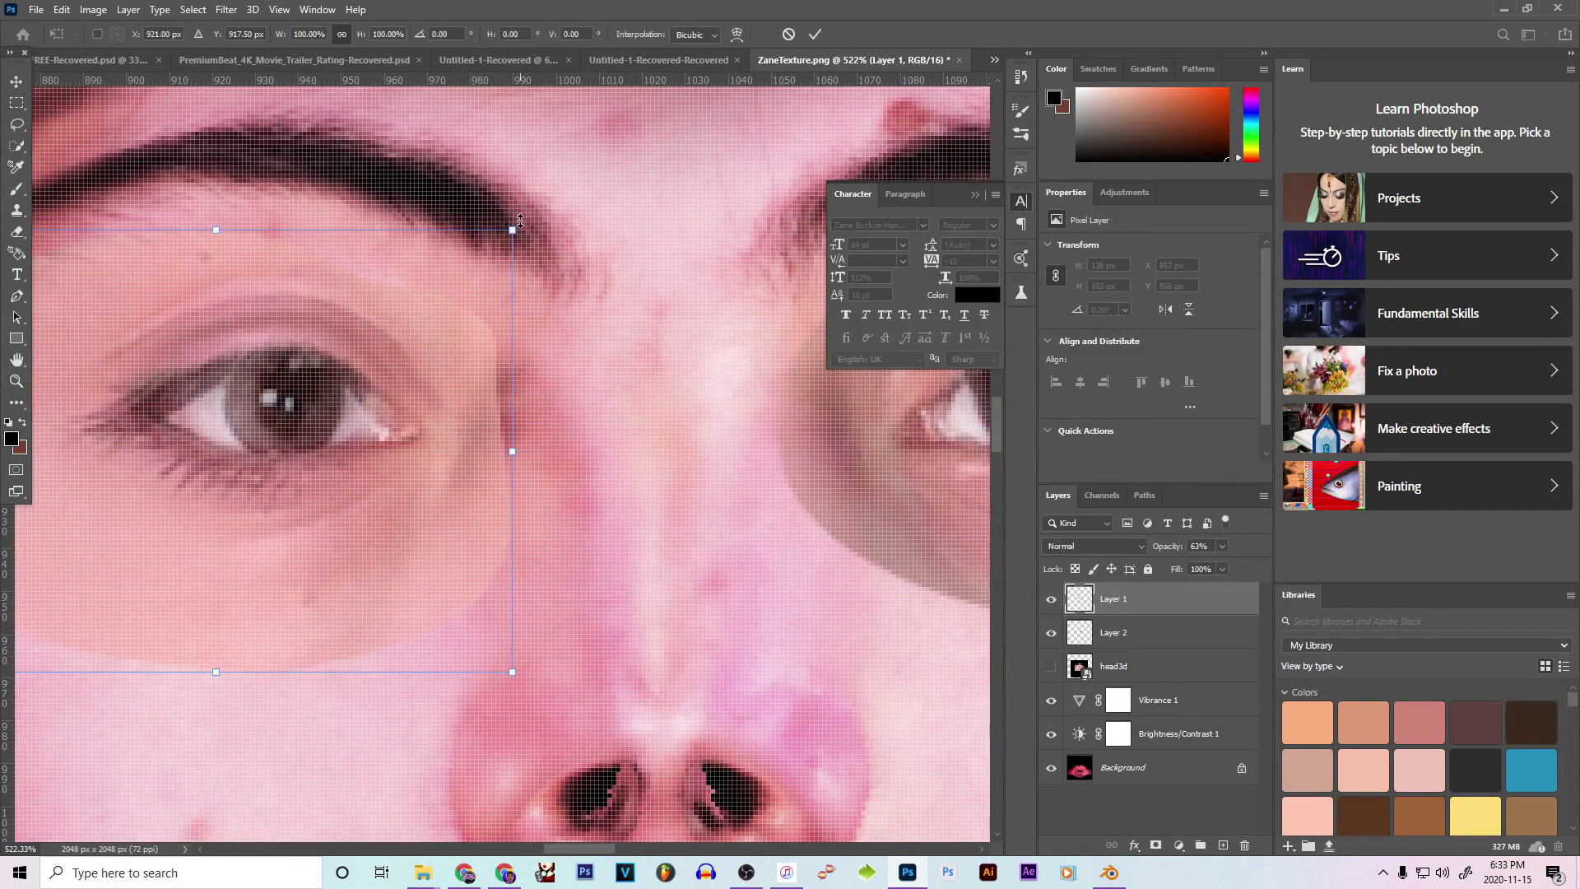
left_click_drag(559, 280, 461, 297)
key("Return")
- Set the eye patches to 100% opacity and erase their hard edges with a soft 64 px eraser
key("z")
left_click_drag(741, 493, 659, 493)
key("alt+[")
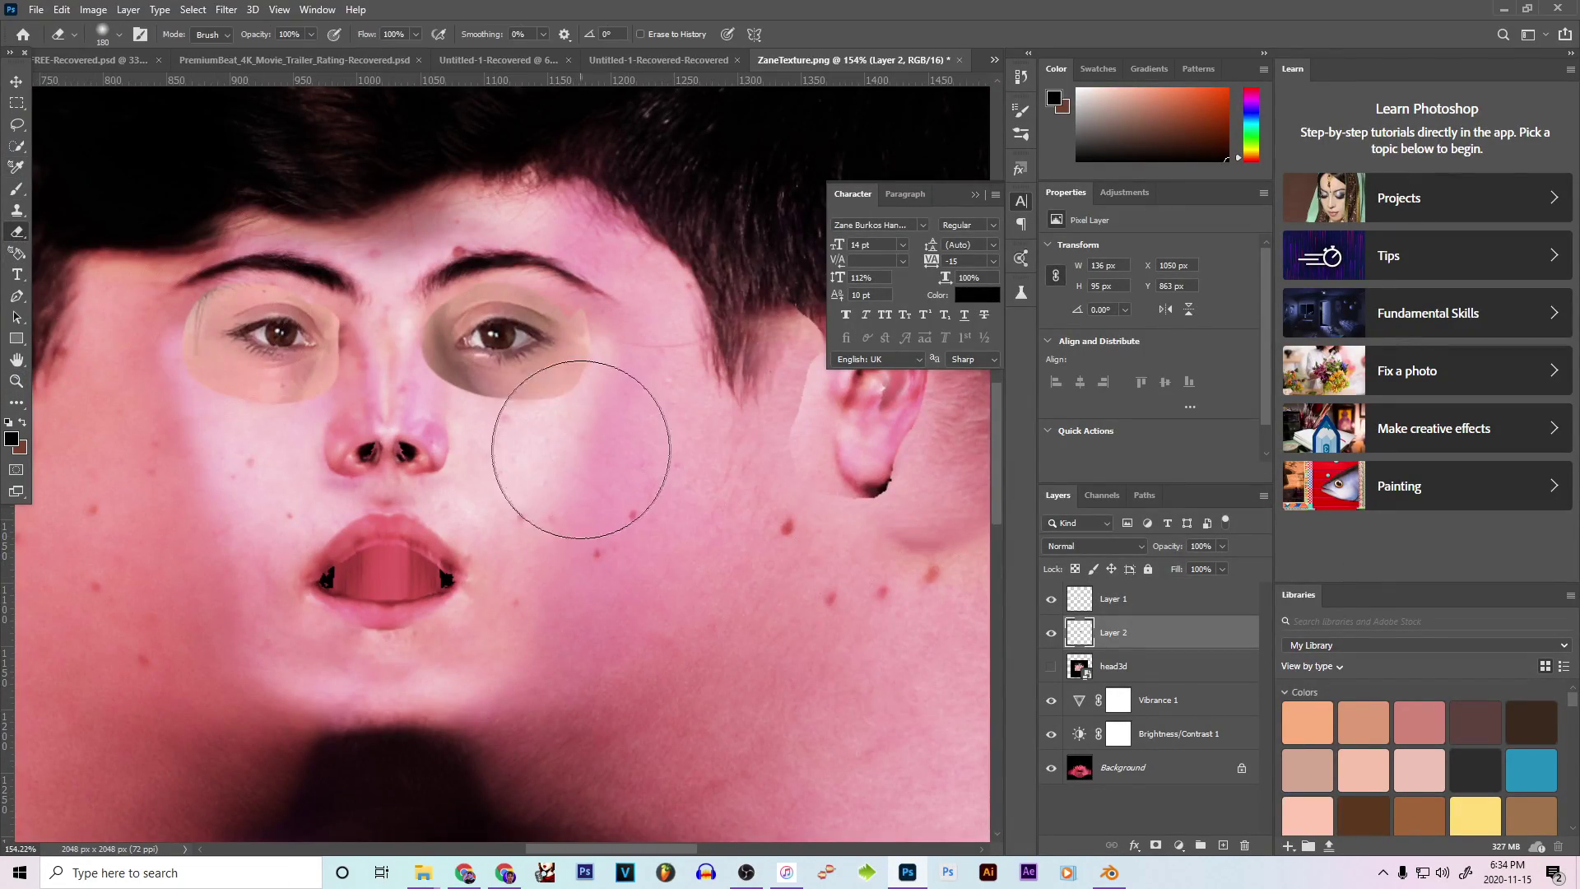
left_click(119, 33)
left_click_drag(510, 329, 461, 345)
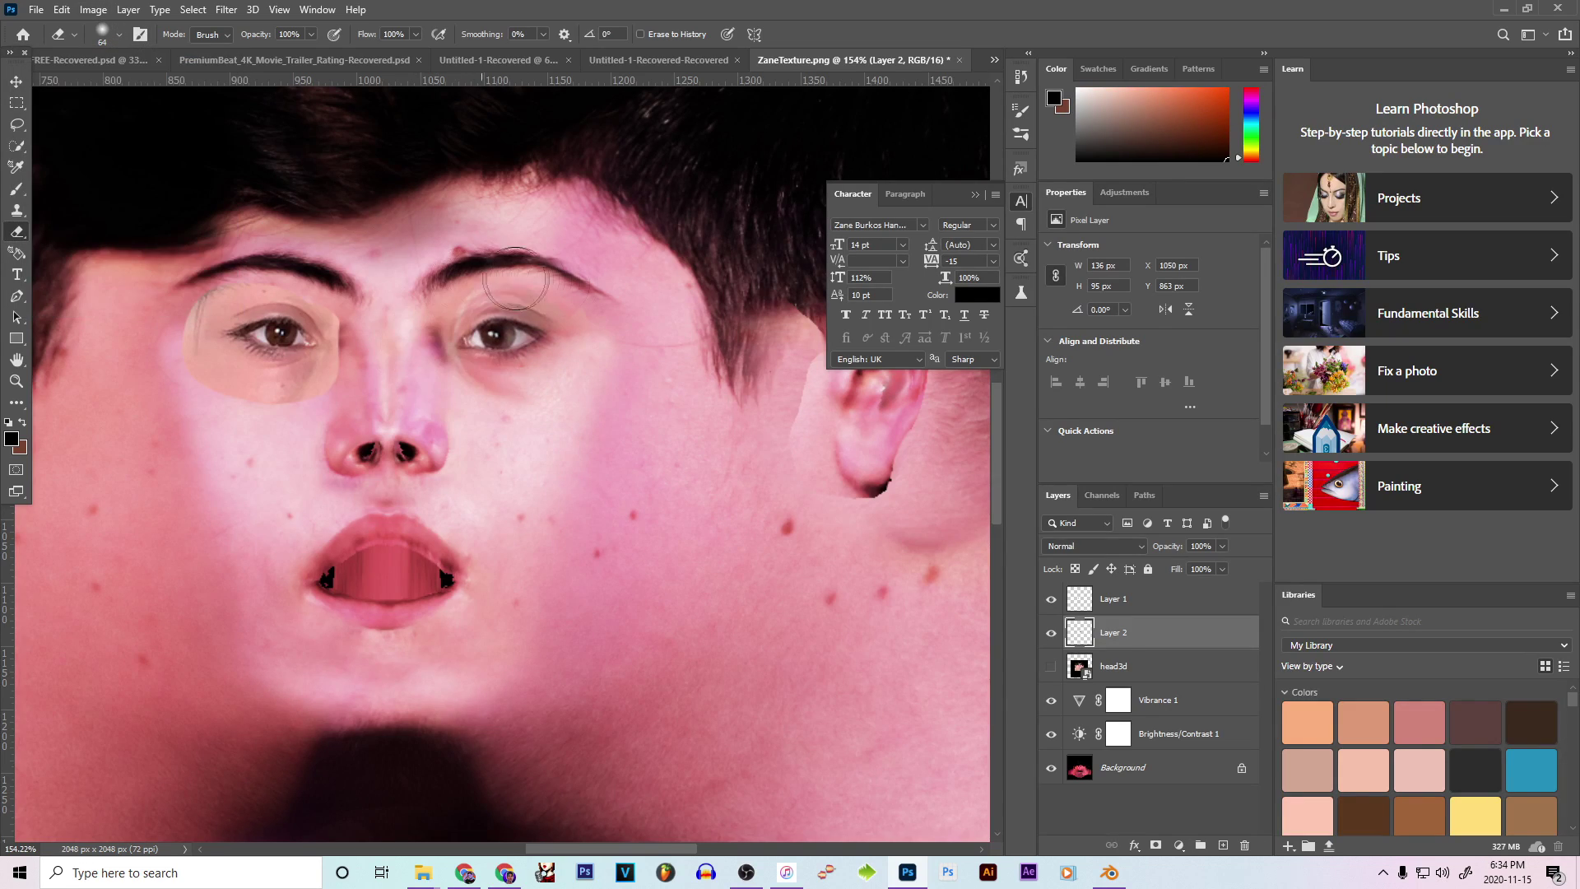
key("alt+]")
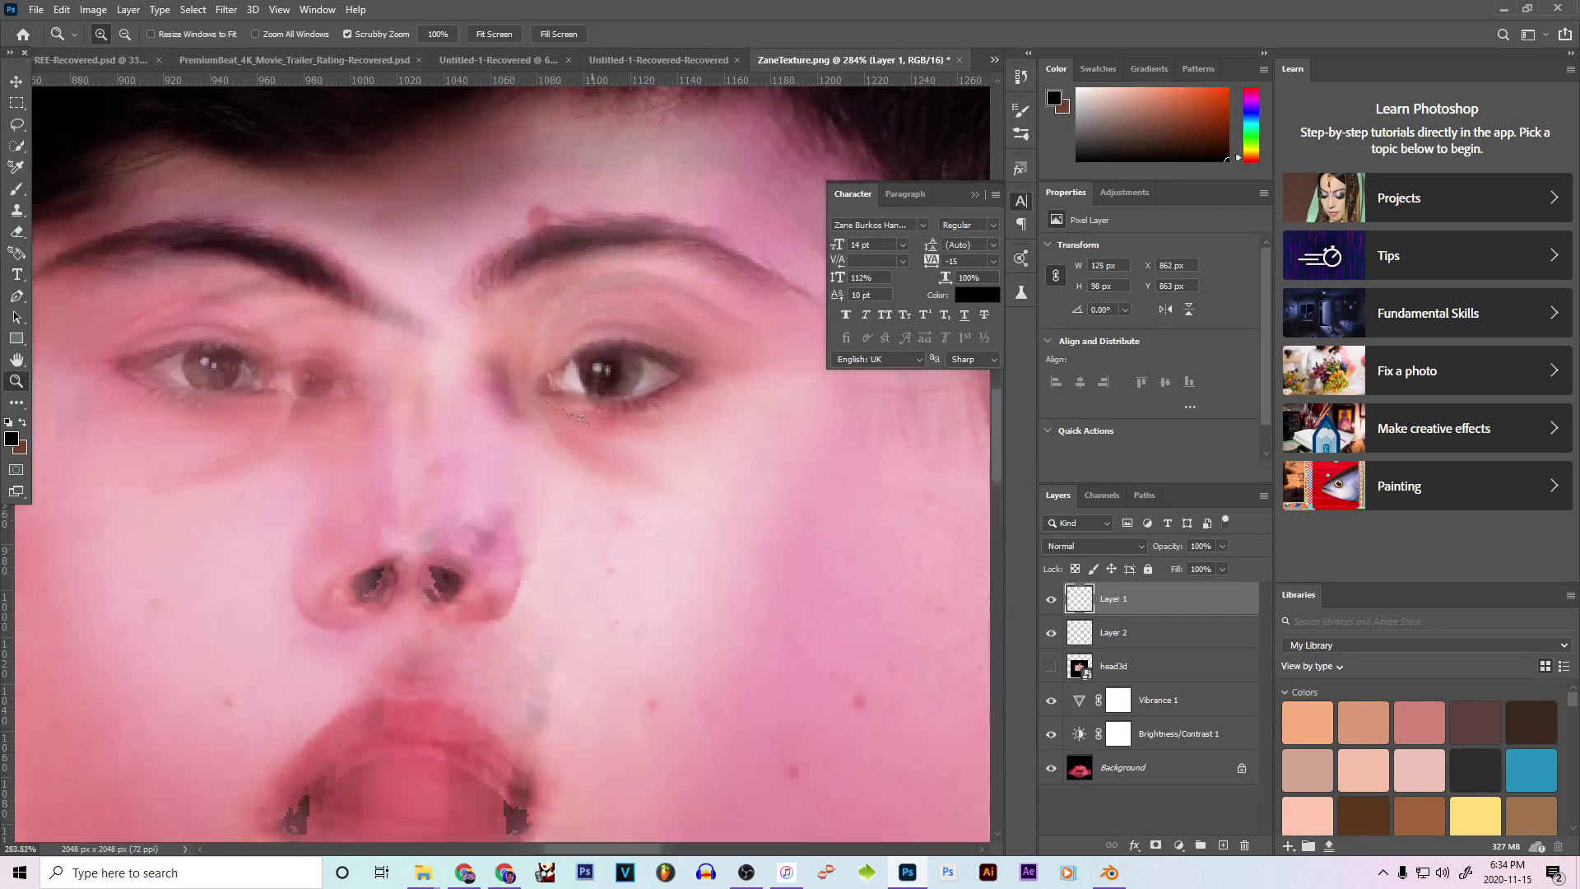
- Save a copy of the edited texture in JPEG 2000 format at quality 100
key("ctrl+shift+s")
key("Return")
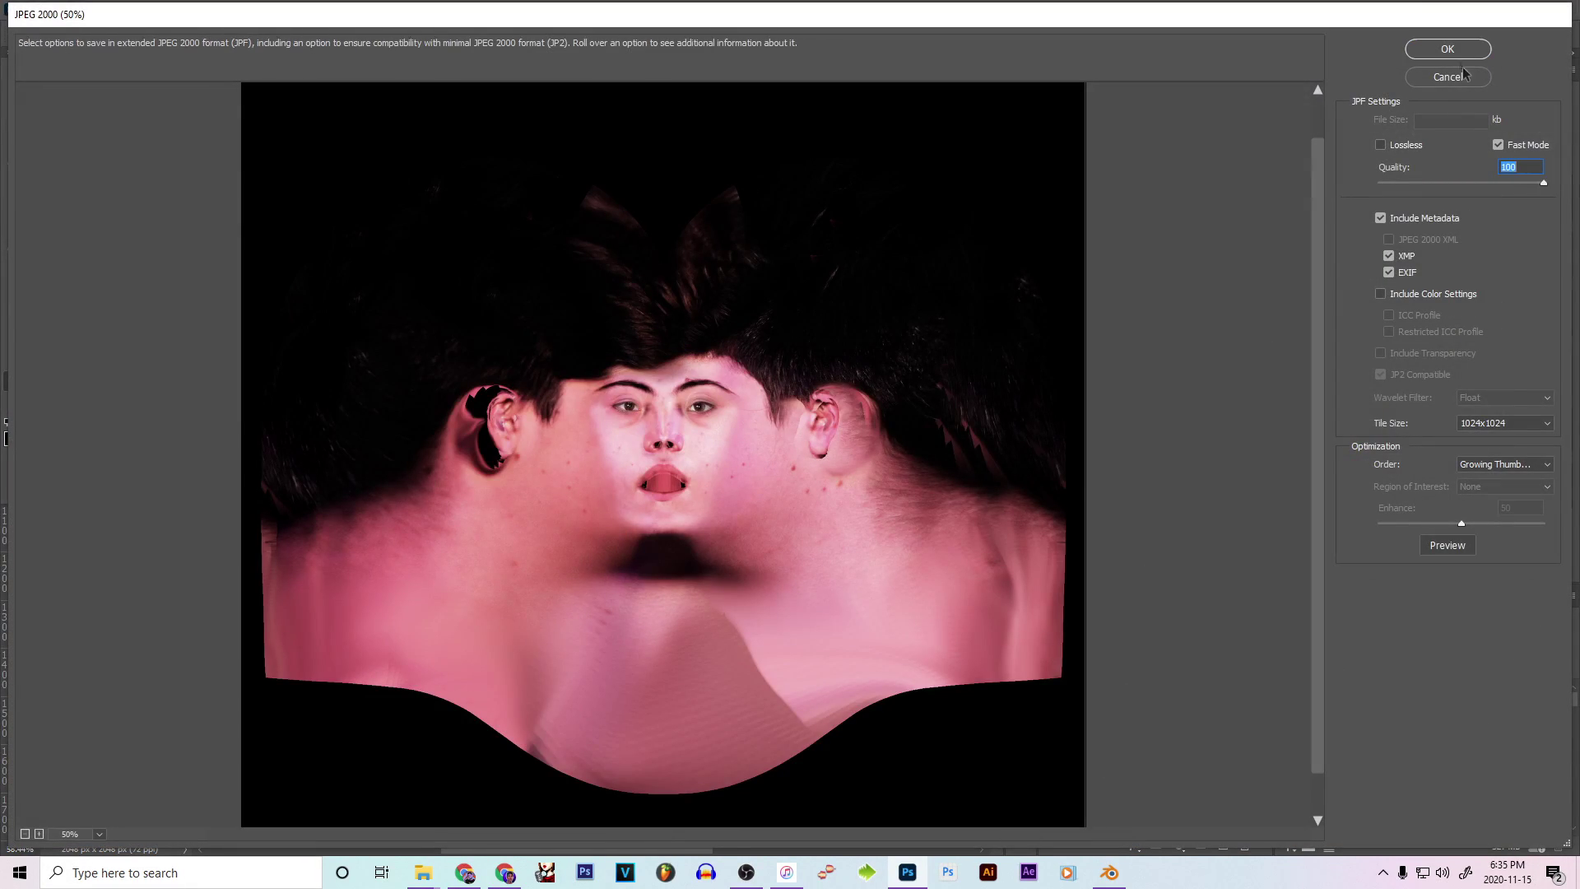
left_click(1453, 51)
- Back in Blender, give the head material's Base Color an Image Texture and load ZaneTexture.jpg from Documents
key("alt+Tab")
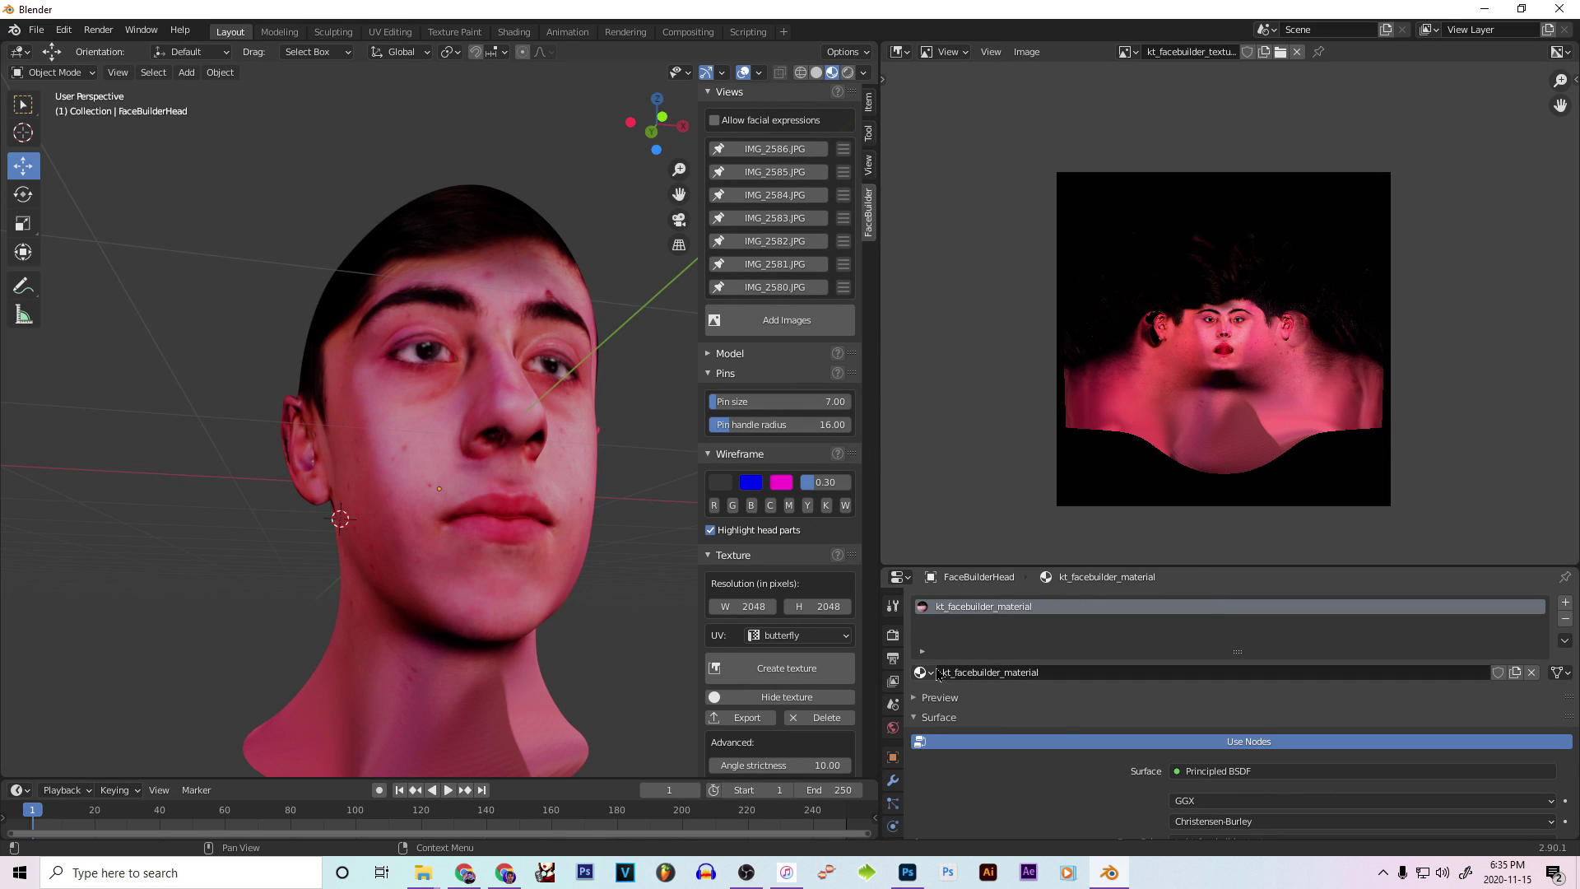
scroll(1182, 755, "down", 3)
left_click(1177, 744)
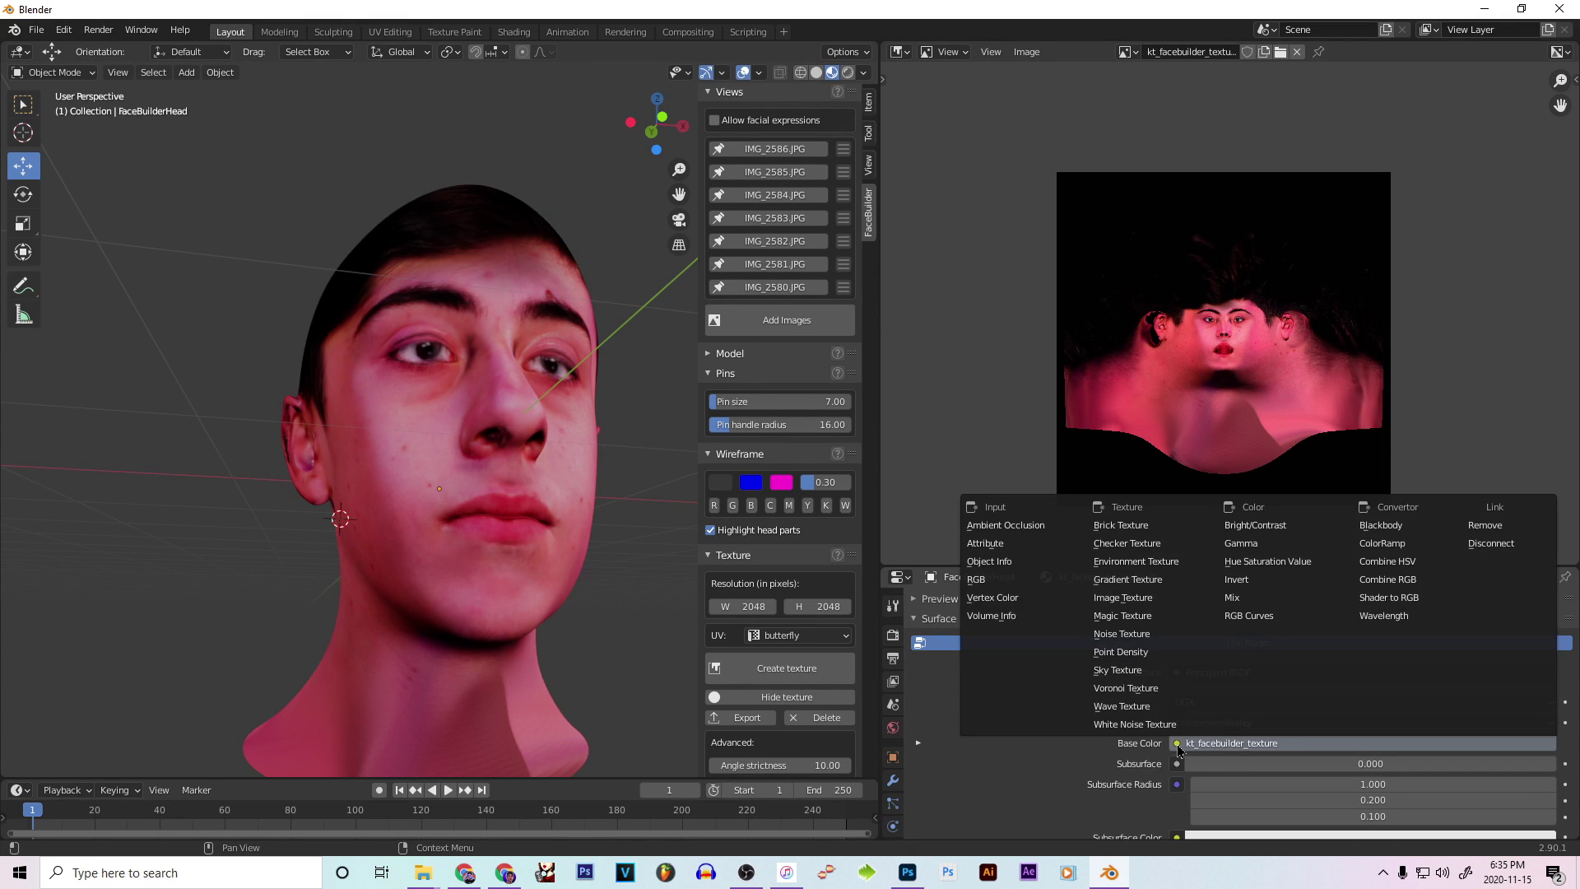
left_click(1132, 606)
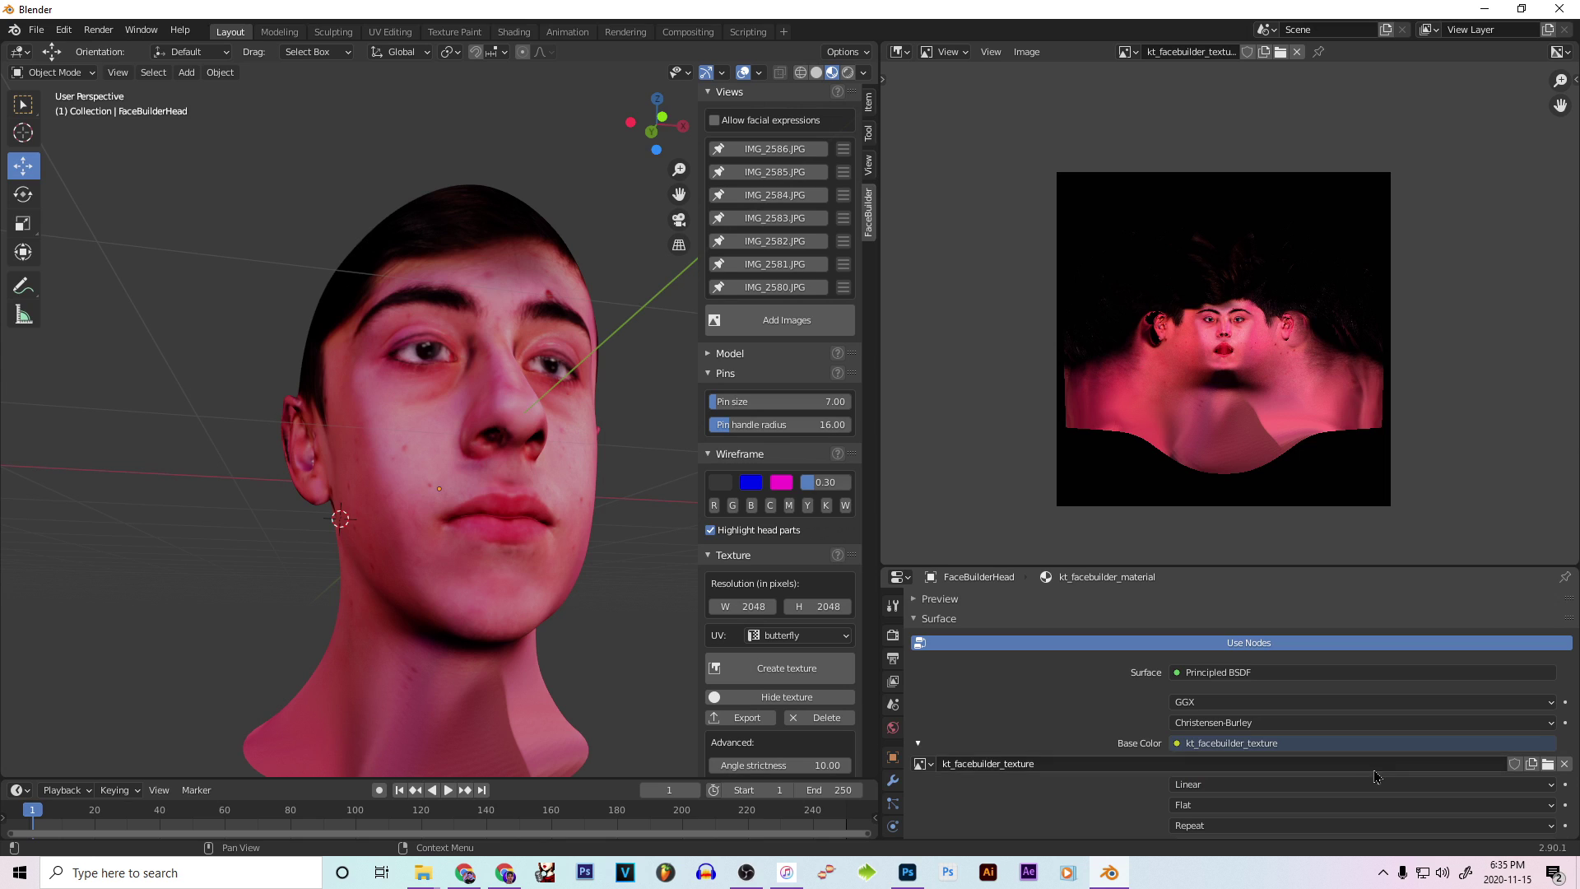
left_click(1548, 764)
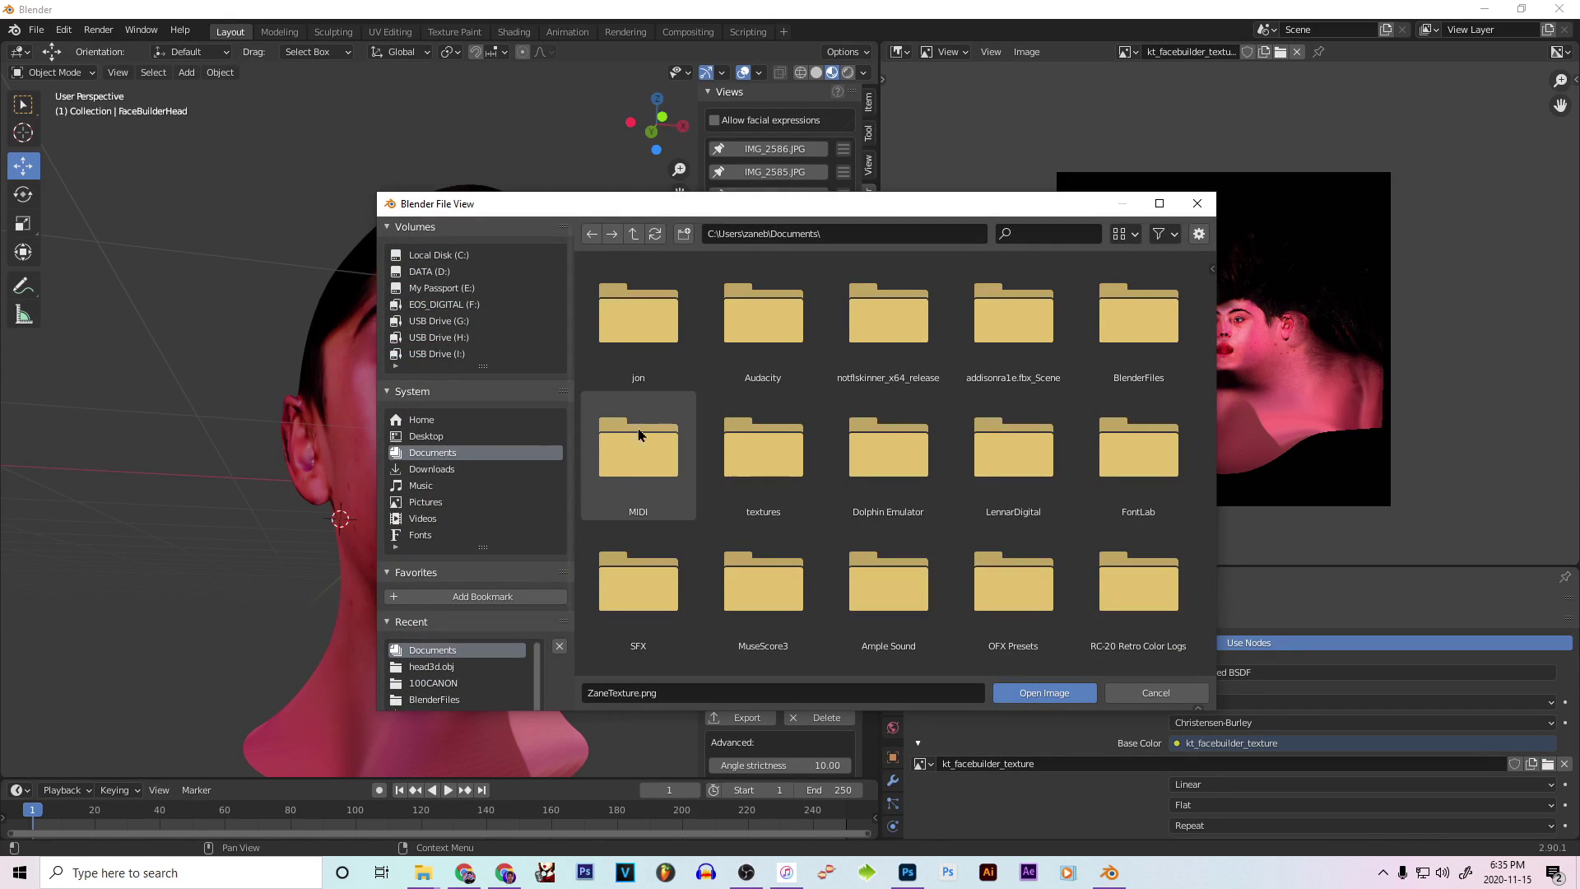
scroll(889, 461, "down", 2)
scroll(872, 329, "down", 5)
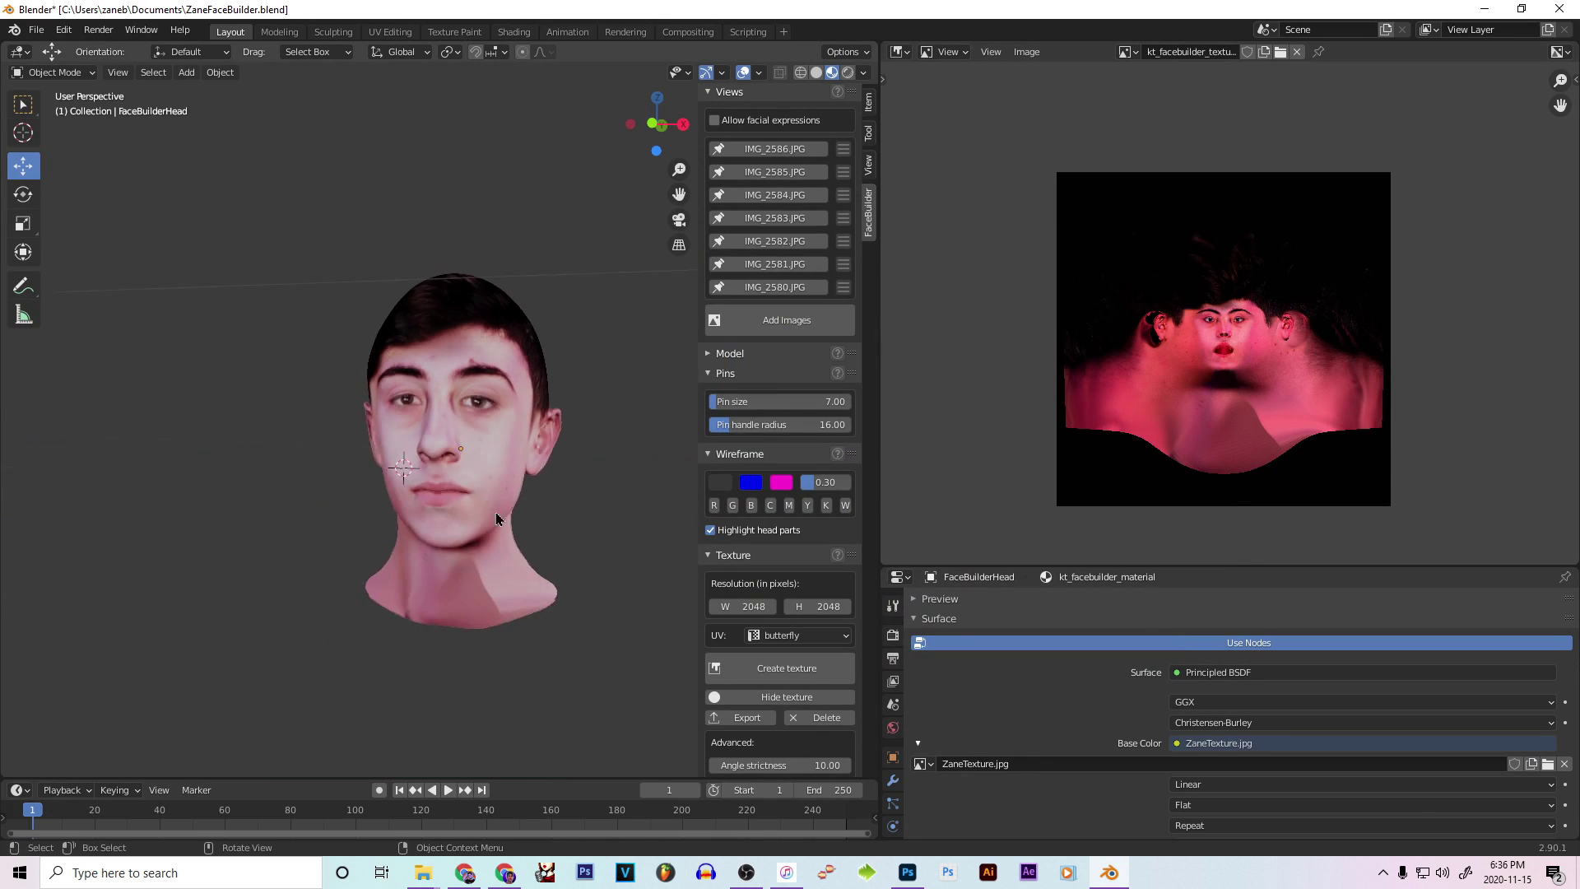
mouse_move(494, 521)
middle_mouse_down()
mouse_move(564, 530)
mouse_move(541, 510)
mouse_move(547, 529)
middle_mouse_up()
scroll(550, 550, "up", 5)
scroll(542, 510, "down", 4)
scroll(547, 529, "up", 2)
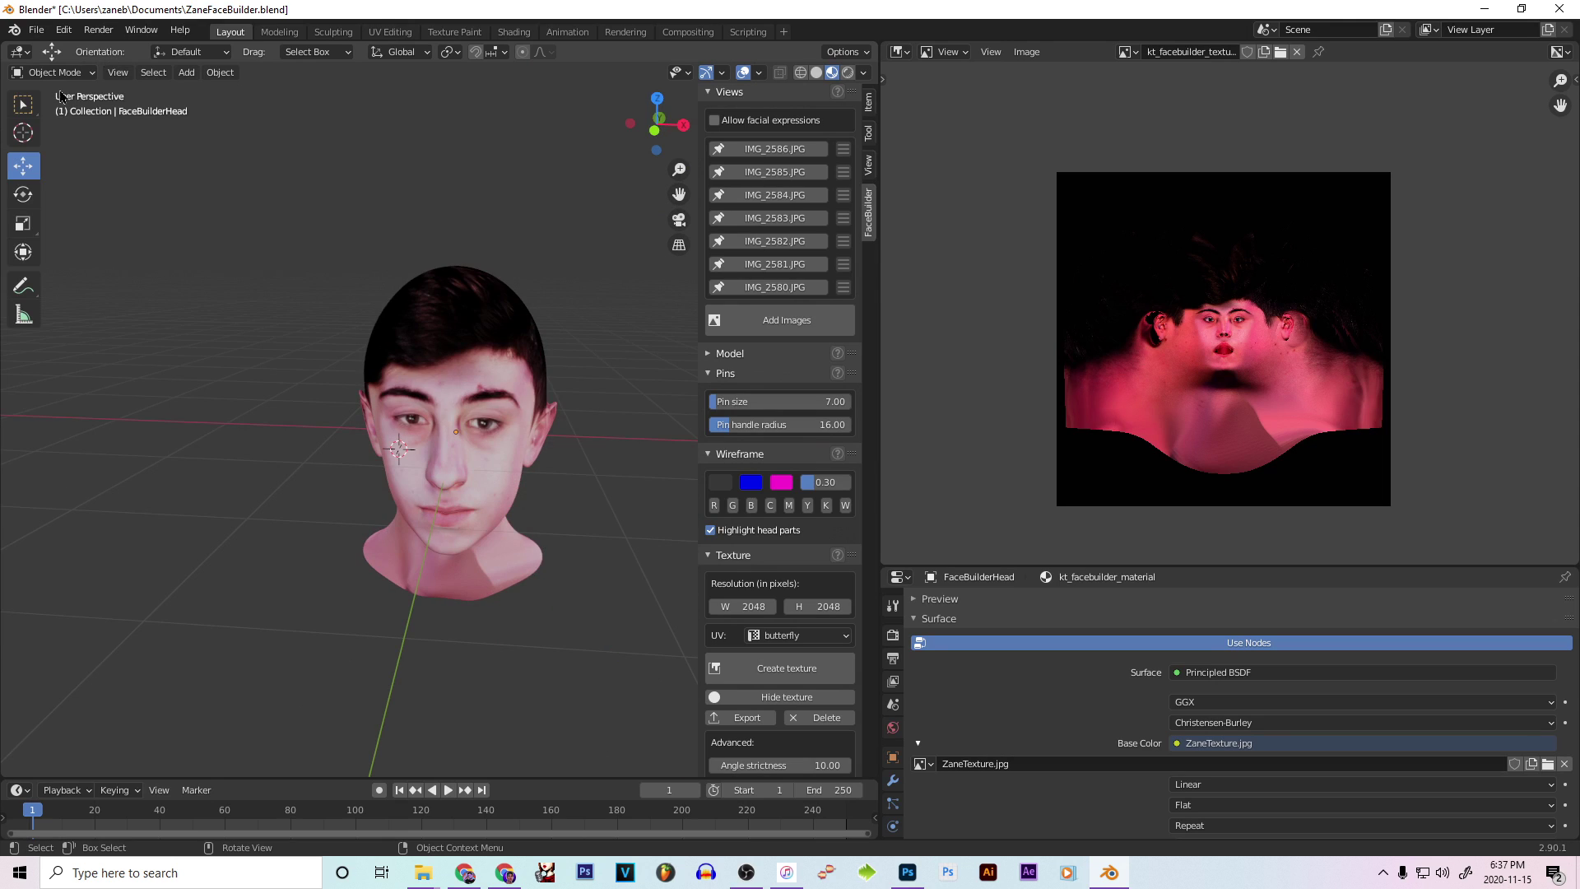
- Switch the head to Sculpt Mode and choose the Inflate brush for the hair area
left_click(54, 73)
left_click(58, 127)
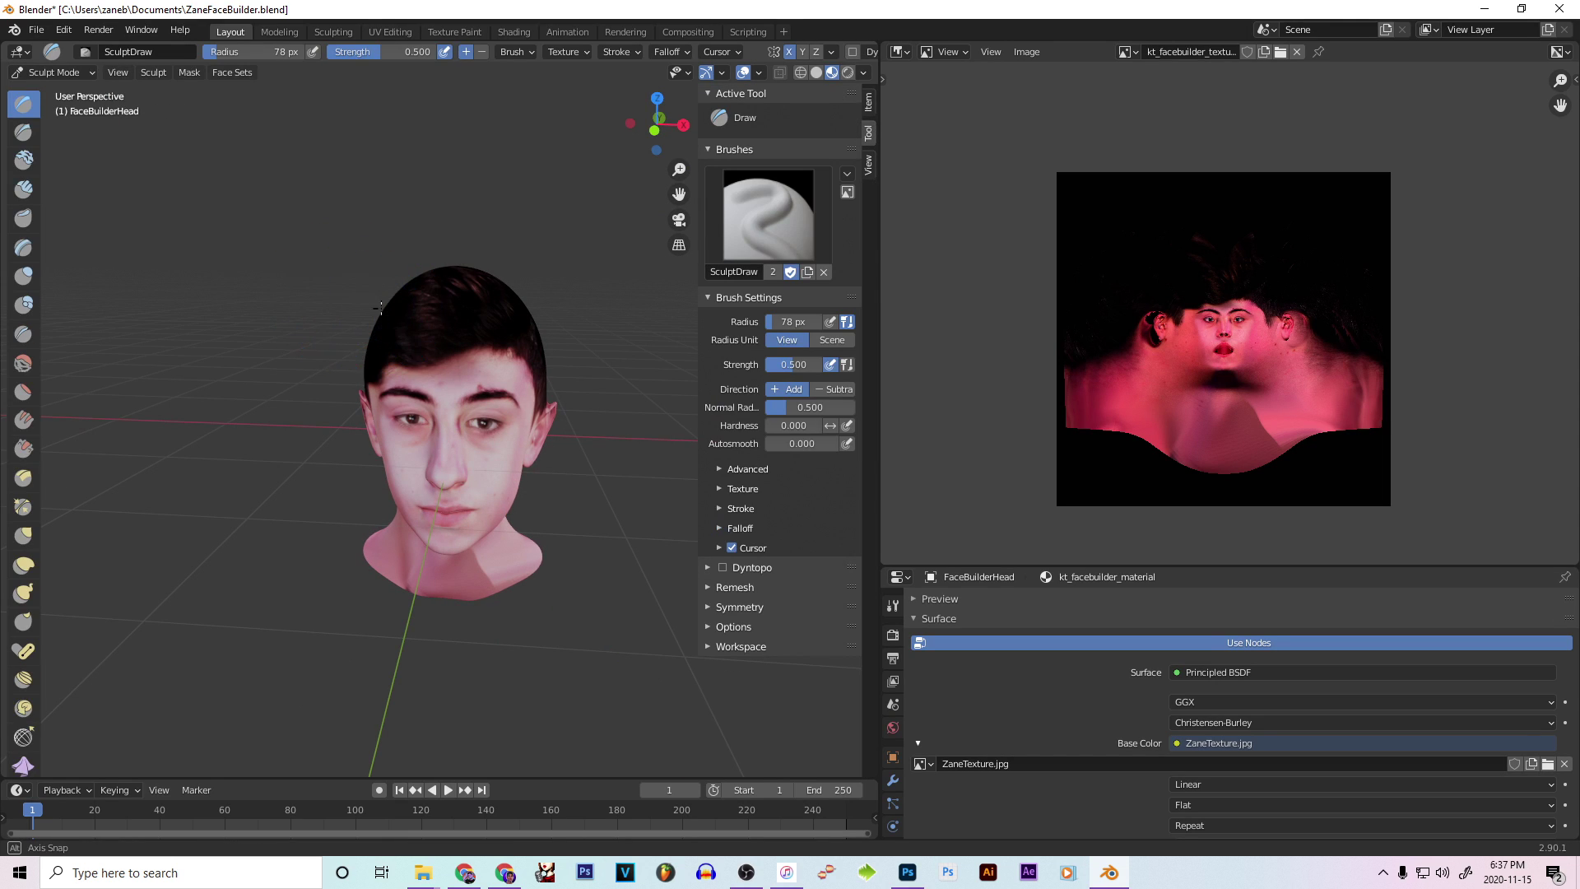
left_click(24, 275)
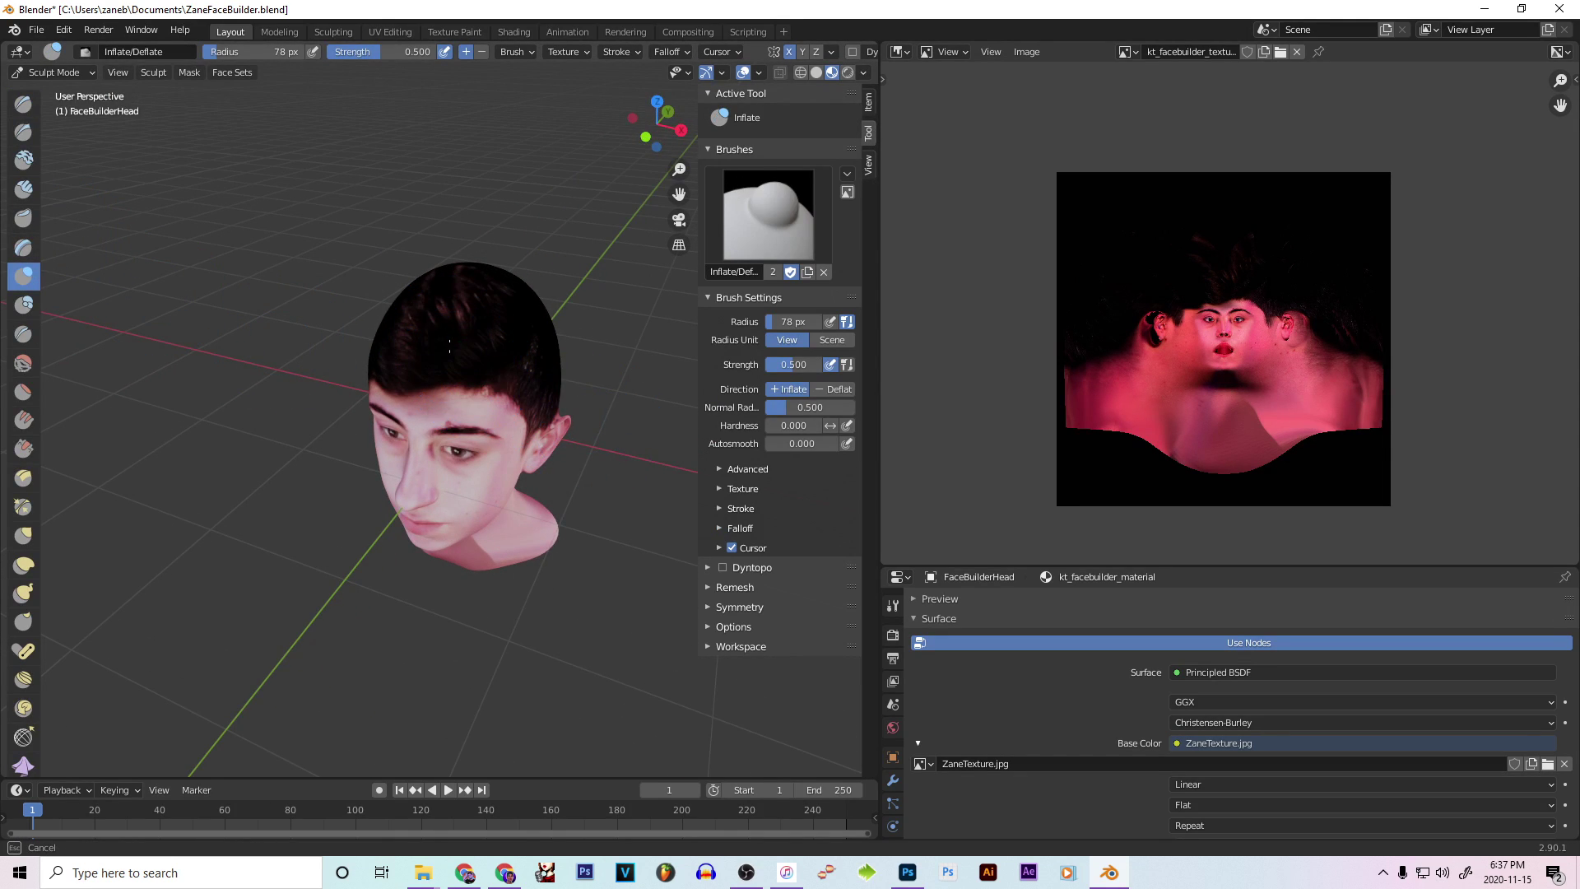
mouse_move(571, 383)
middle_mouse_down()
mouse_move(459, 352)
mouse_move(428, 378)
mouse_move(330, 398)
mouse_move(214, 381)
mouse_move(346, 374)
middle_mouse_up()
- Show the head in solid shading and choose the Draw Sharp brush with a 30 px radius for carving the hair
left_click(847, 72)
key("z")
left_click(24, 334)
left_click(24, 132)
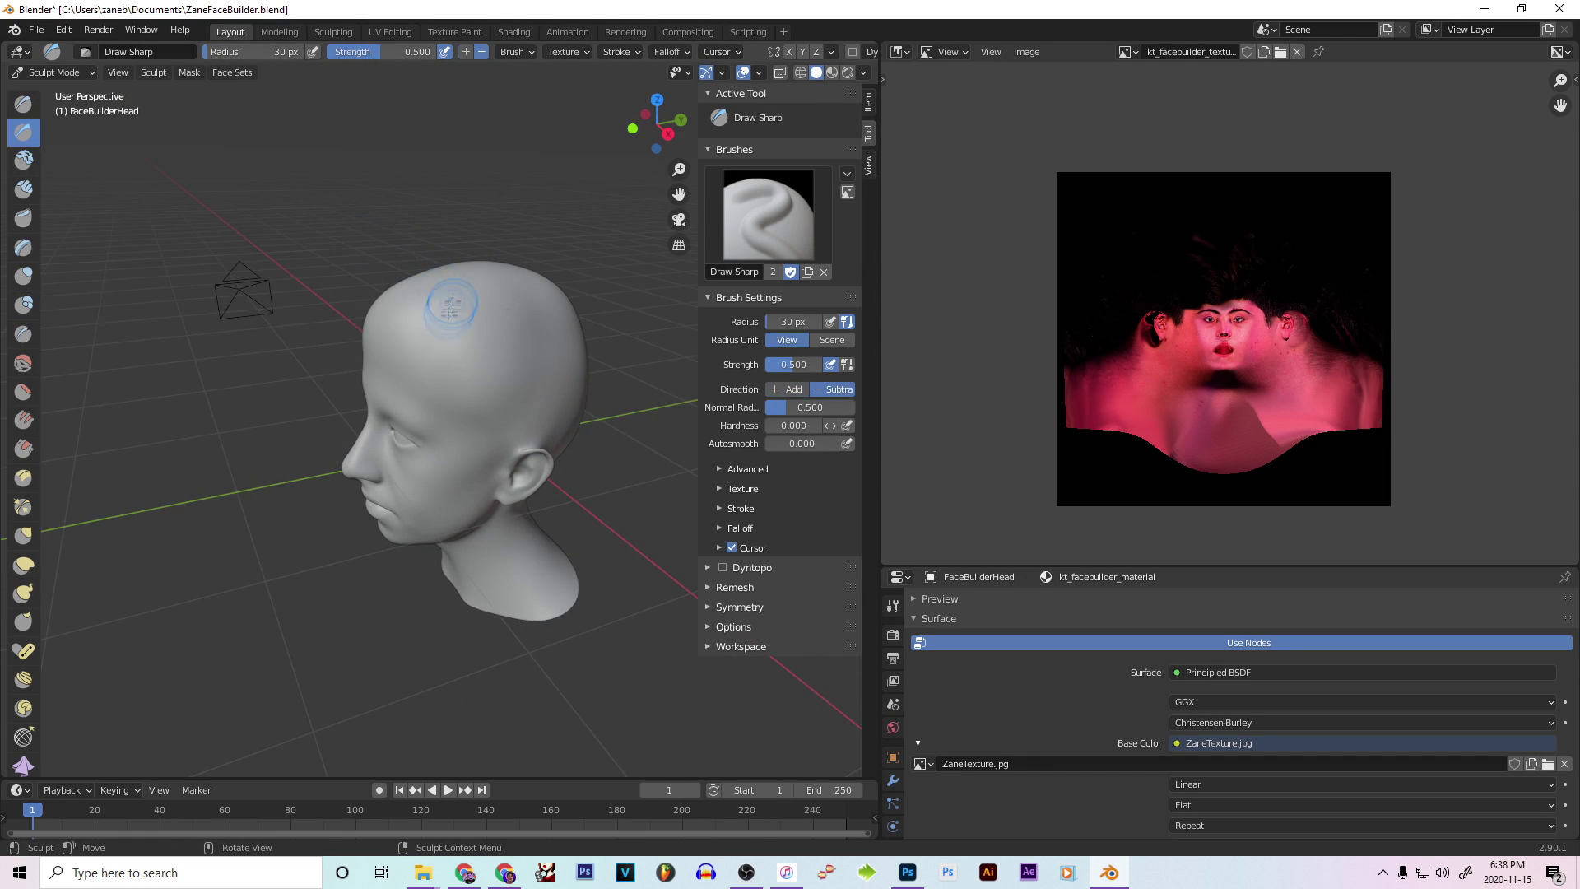
- Return to Material Preview shading and inspect the sculpted hair from both sides of the textured head
left_click(832, 73)
mouse_move(609, 354)
middle_mouse_down()
mouse_move(668, 350)
mouse_move(395, 353)
mouse_move(396, 329)
middle_mouse_up()
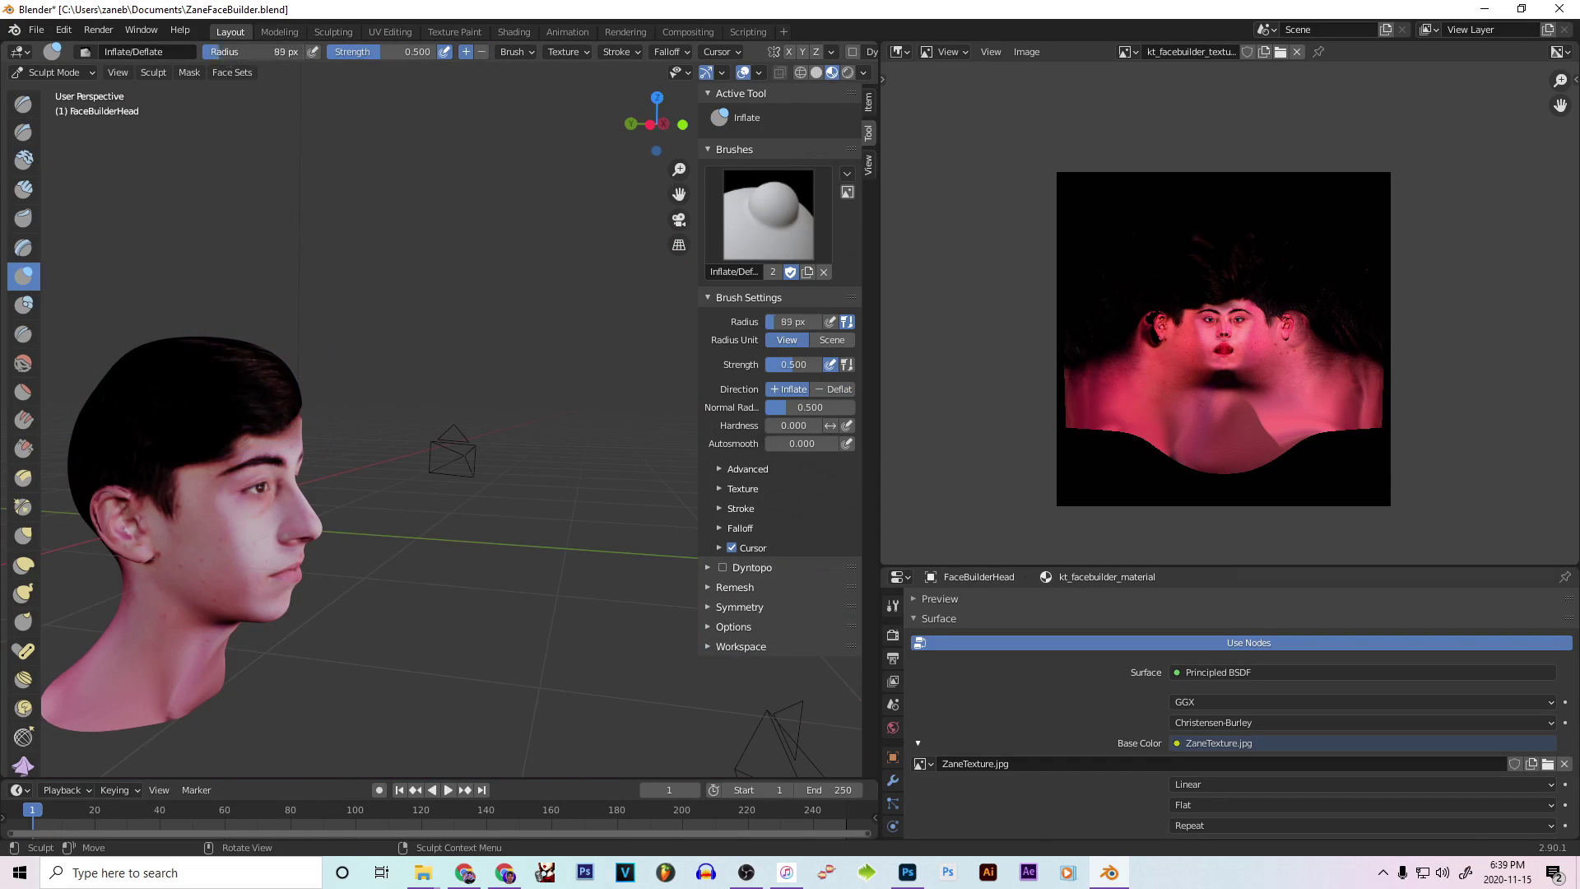
middle_click_drag(219, 420, 428, 470)
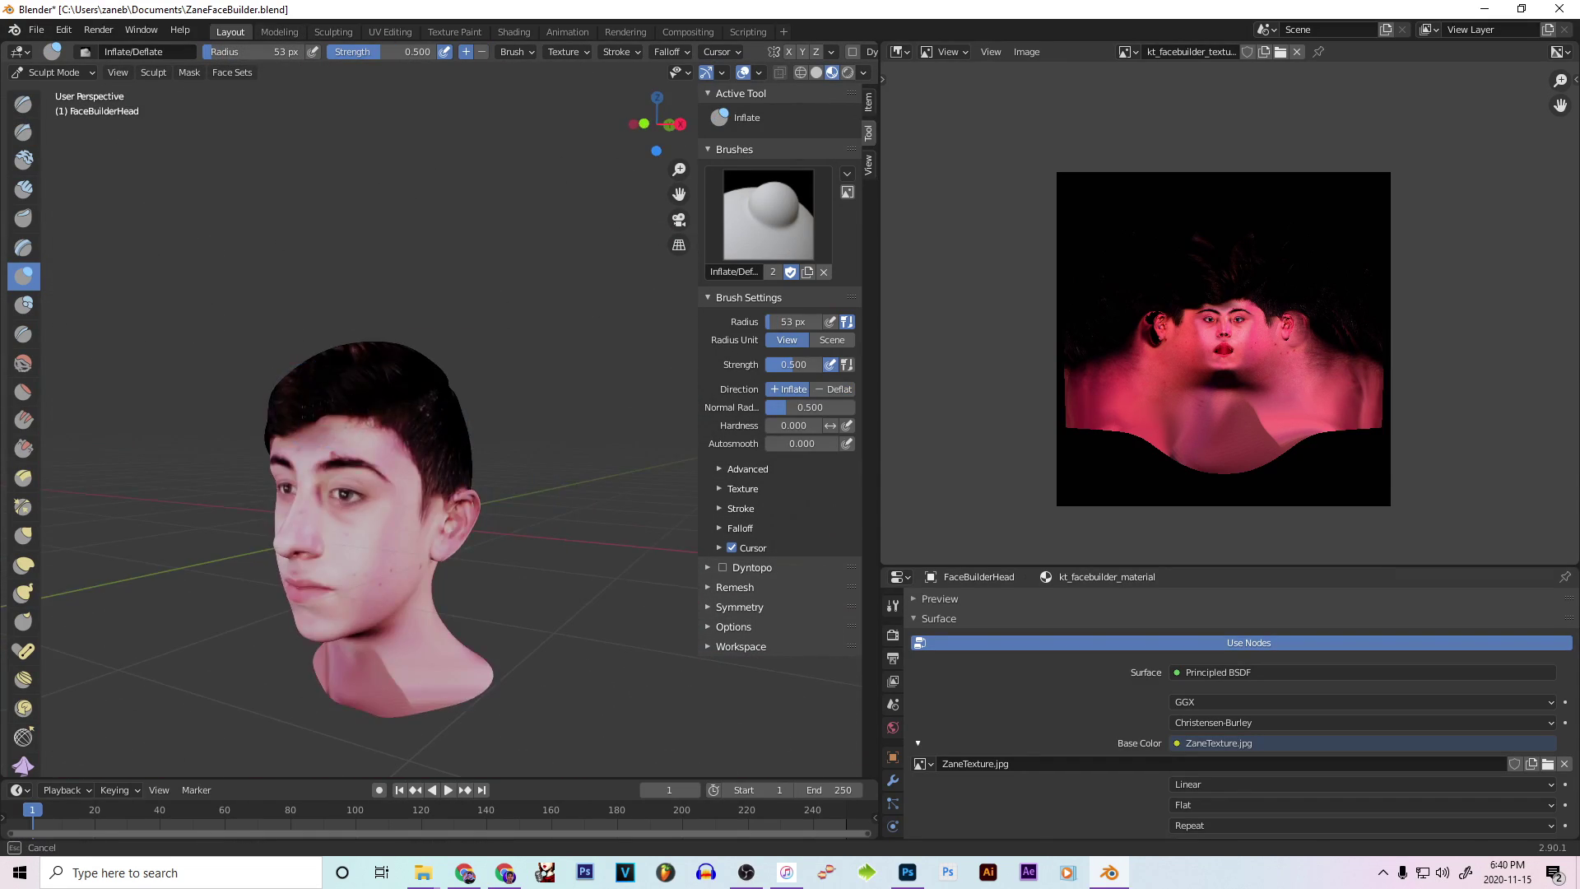
scroll(467, 479, "up", 4)
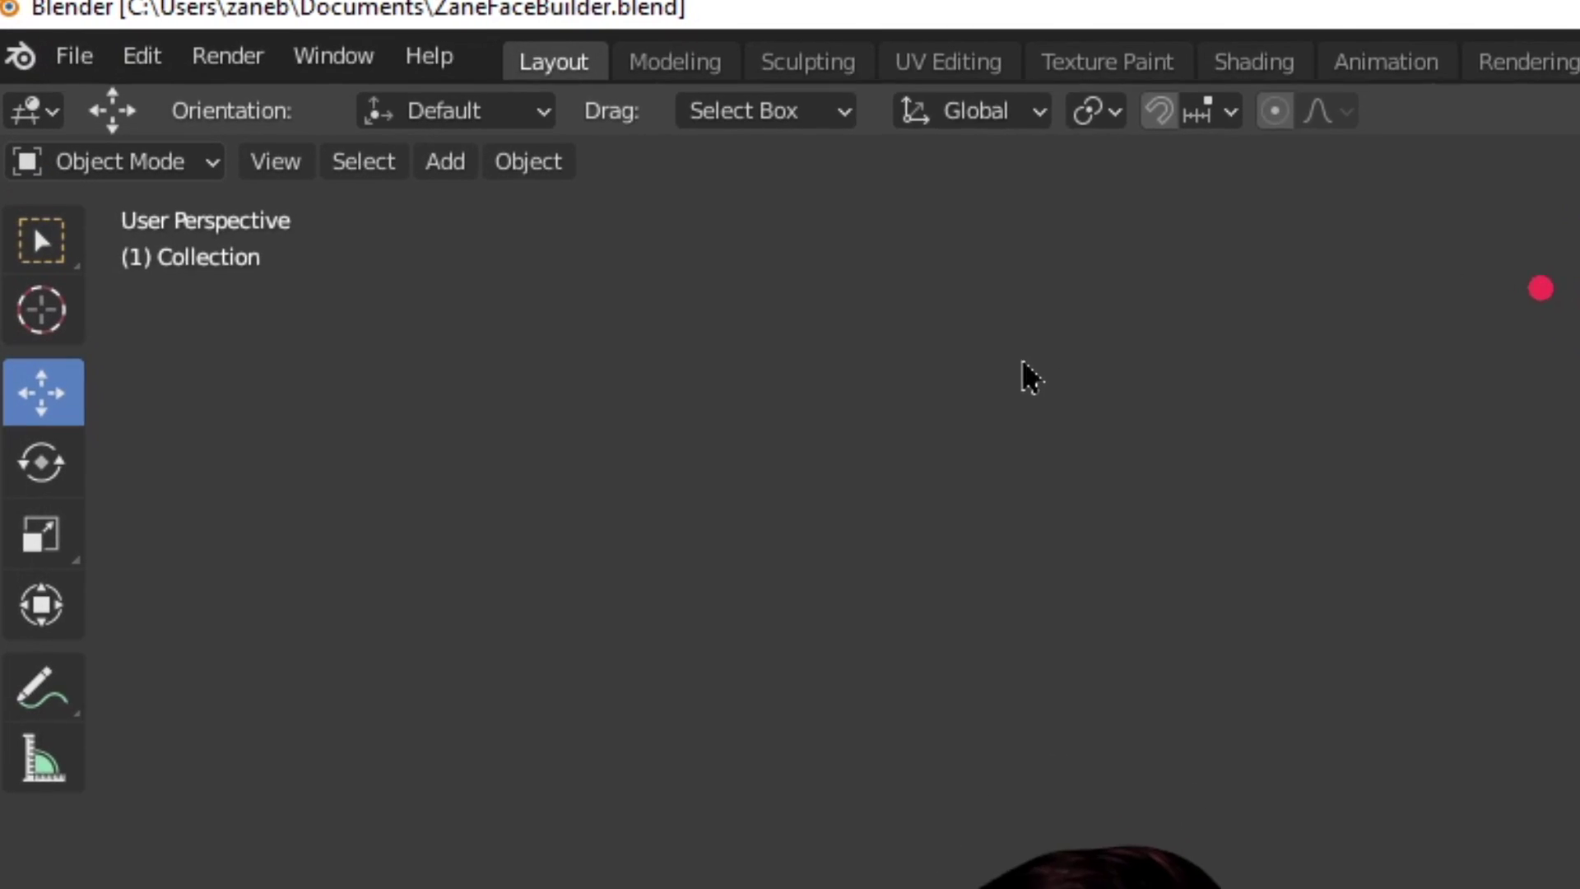
- Export the model in Wavefront OBJ format as ZaneFaceBuilder.obj to the Documents folder
left_click(77, 58)
mouse_move(218, 677)
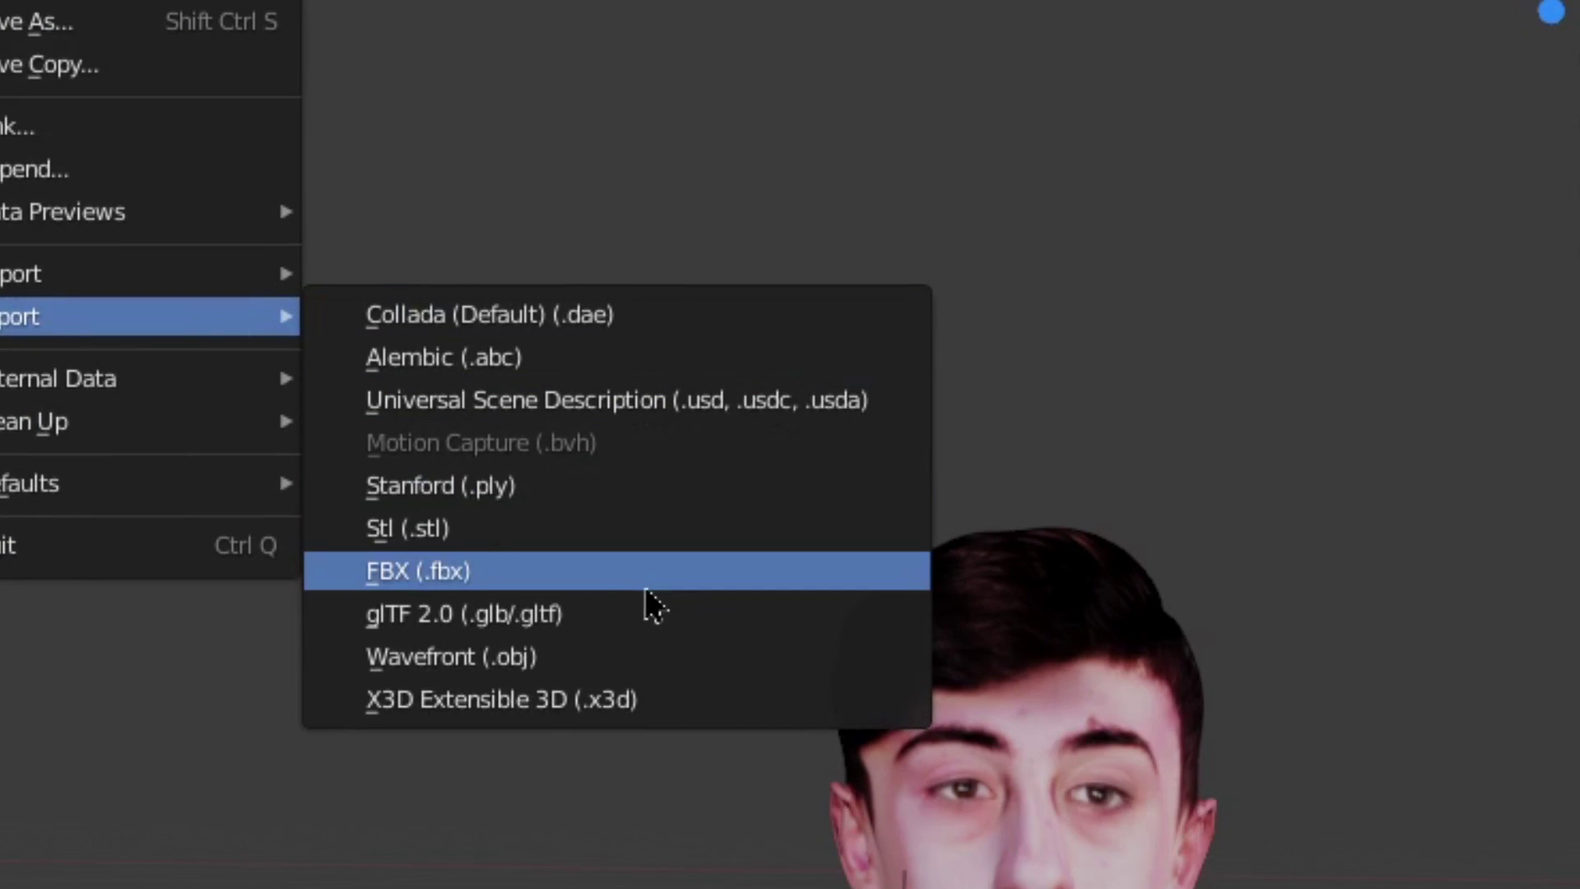
left_click(624, 666)
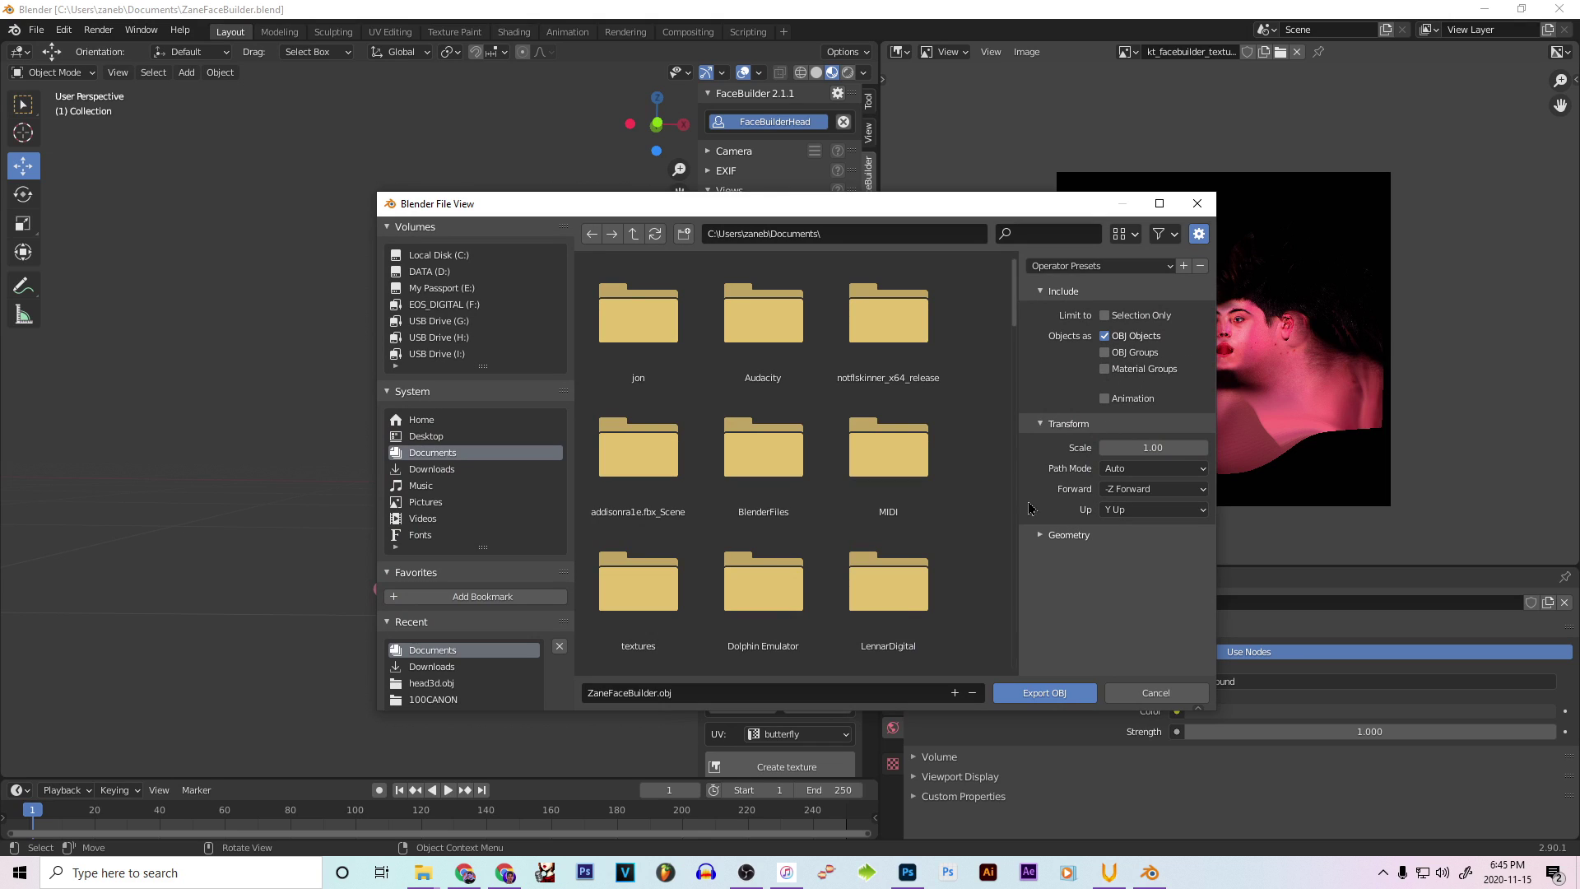
left_click(1047, 693)
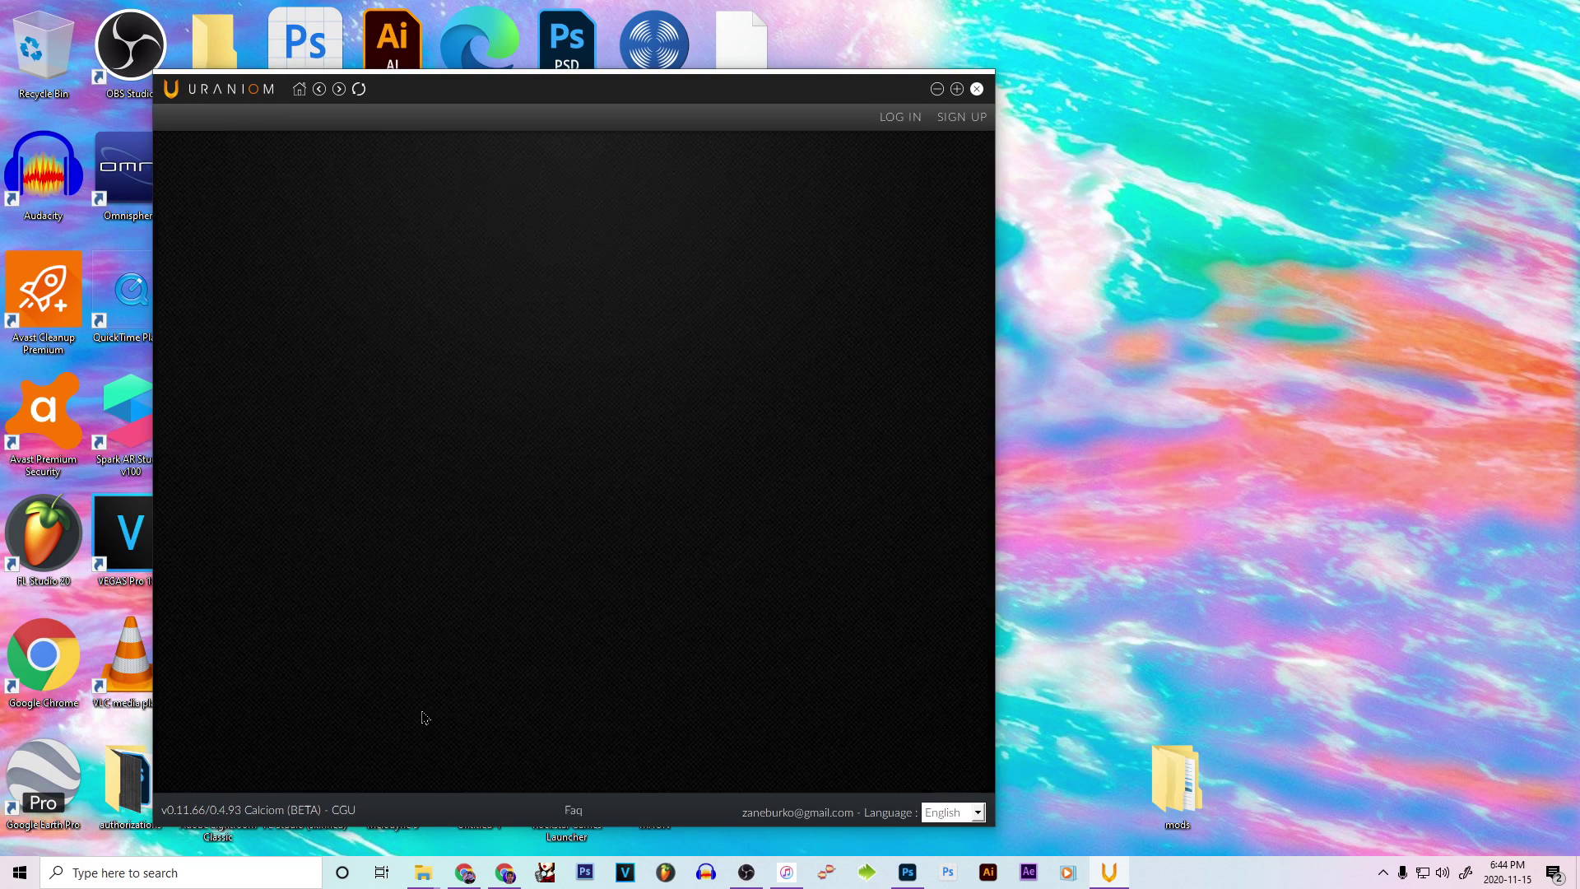
- Switch to Uraniom and upload the ZaneFaceBuilder OBJ and MTL files with the ZaneTexture image, agreeing to the 3D image transfer
left_click(545, 535)
scroll(546, 532, "down", 10)
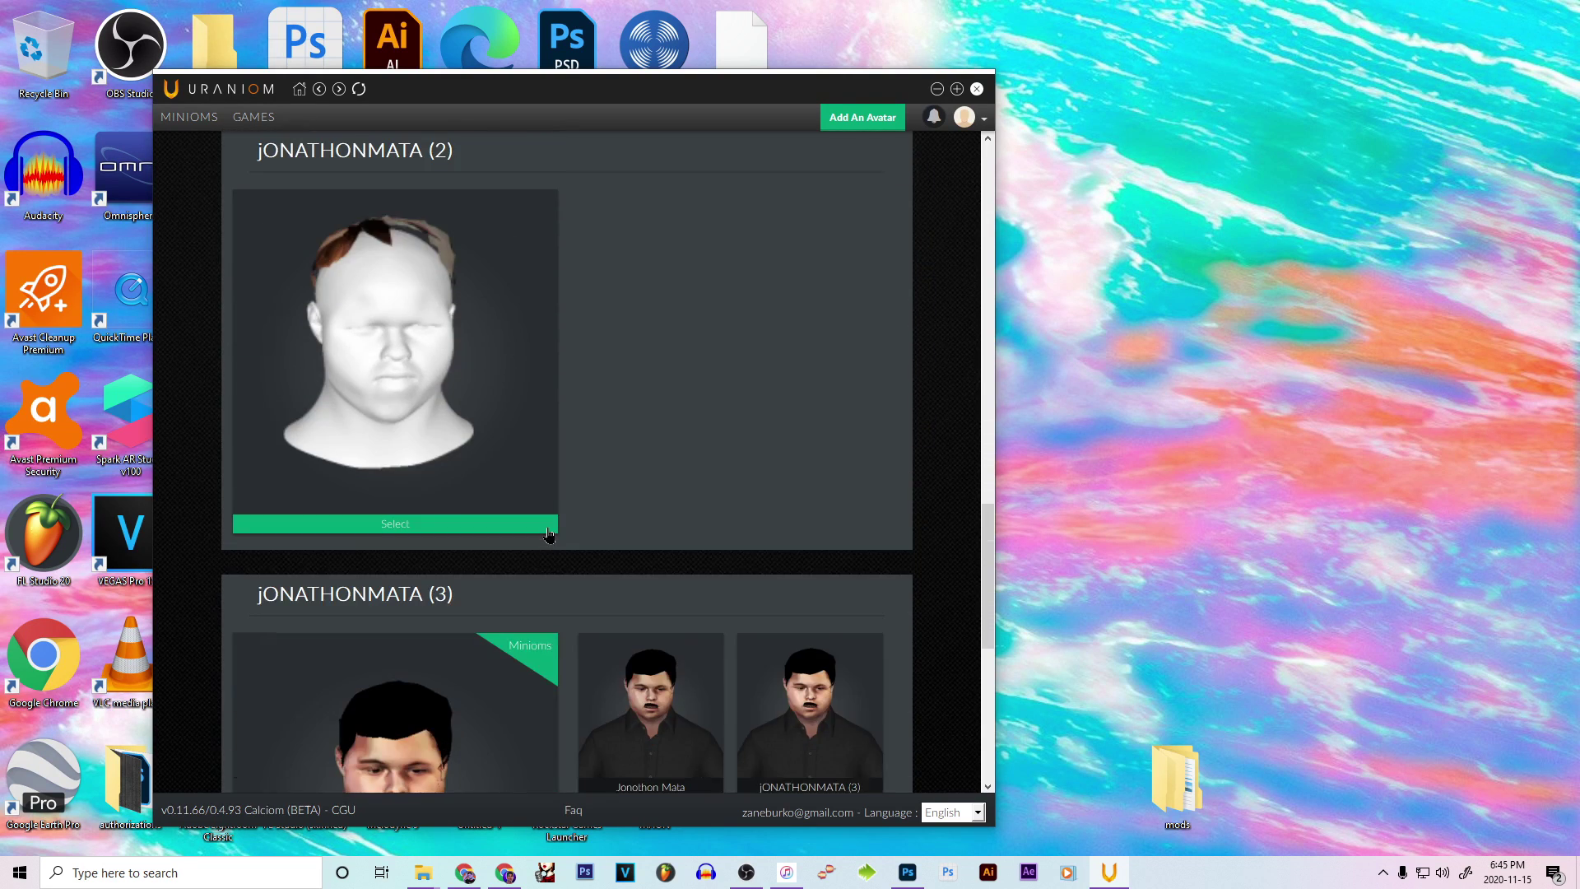
left_click(569, 551)
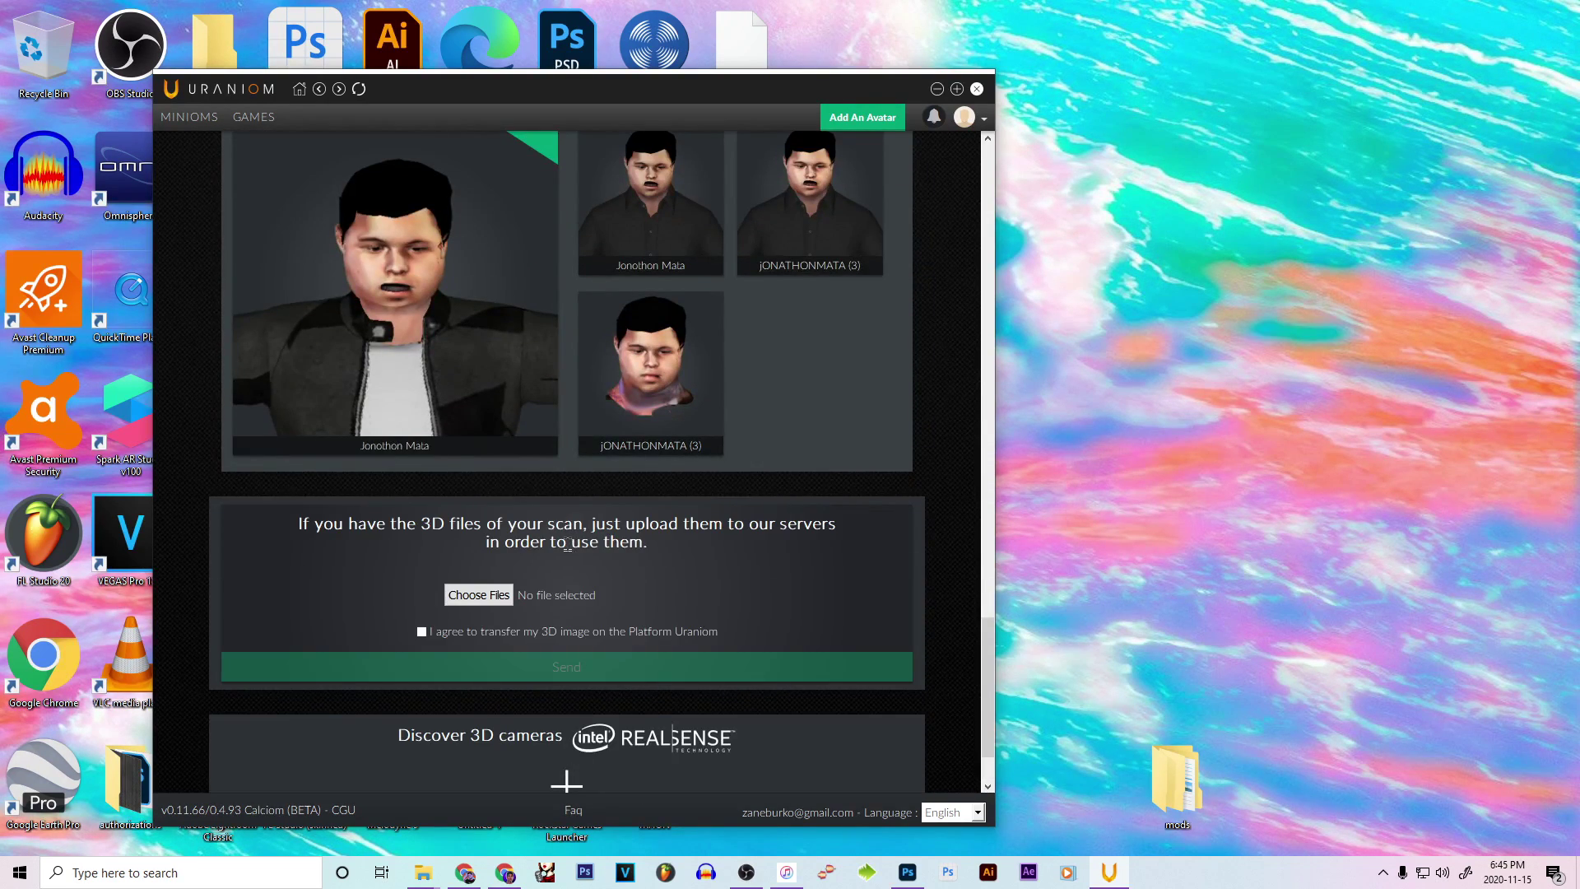
left_click(507, 608)
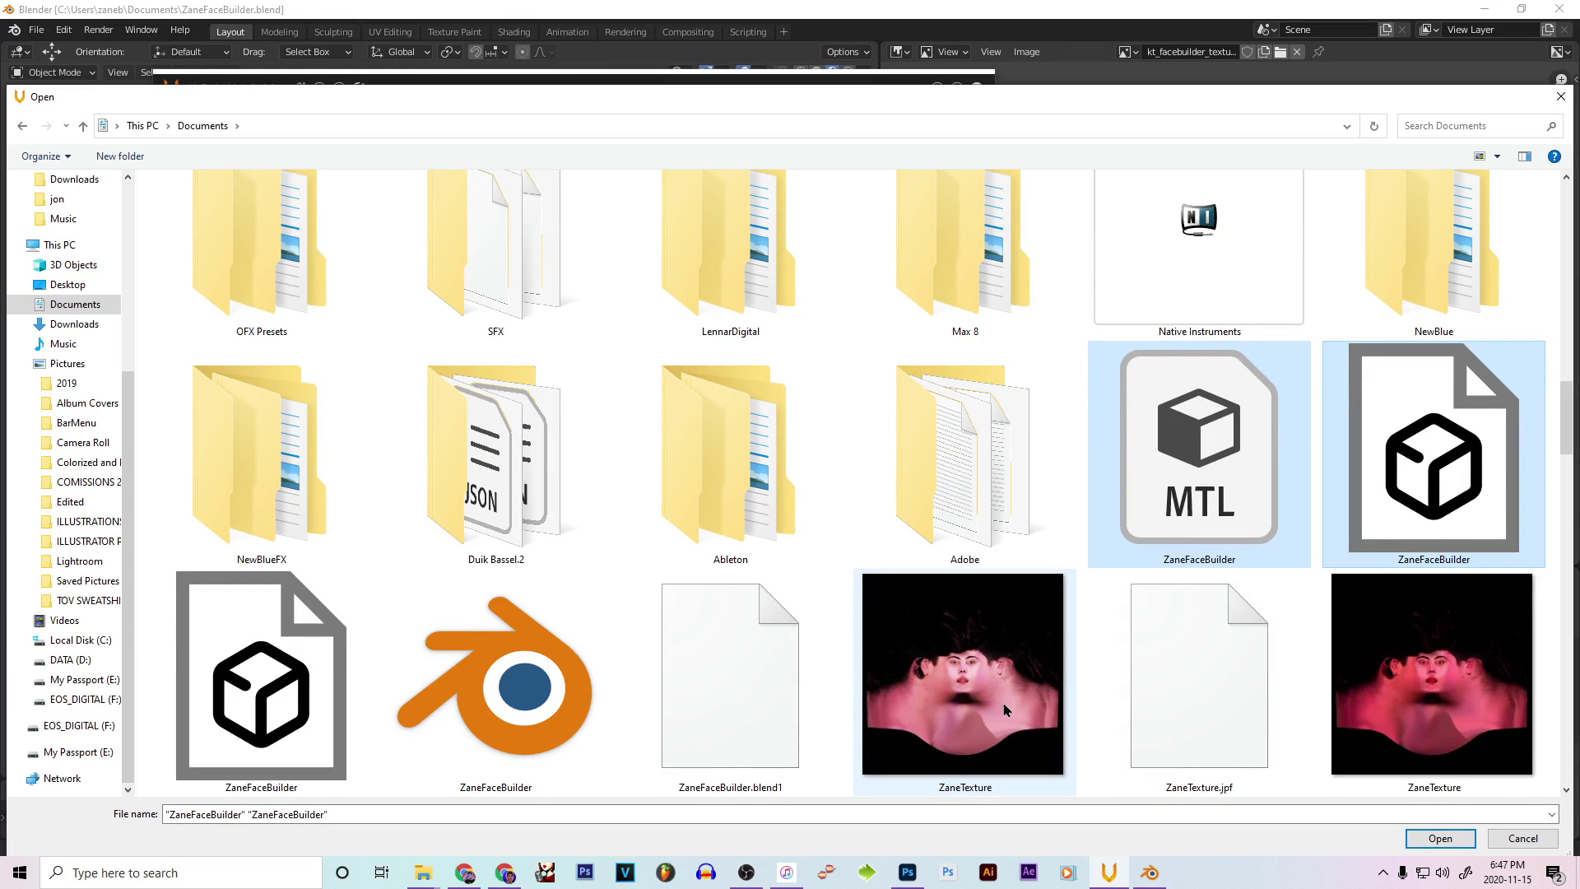
left_click(1002, 703, "ctrl")
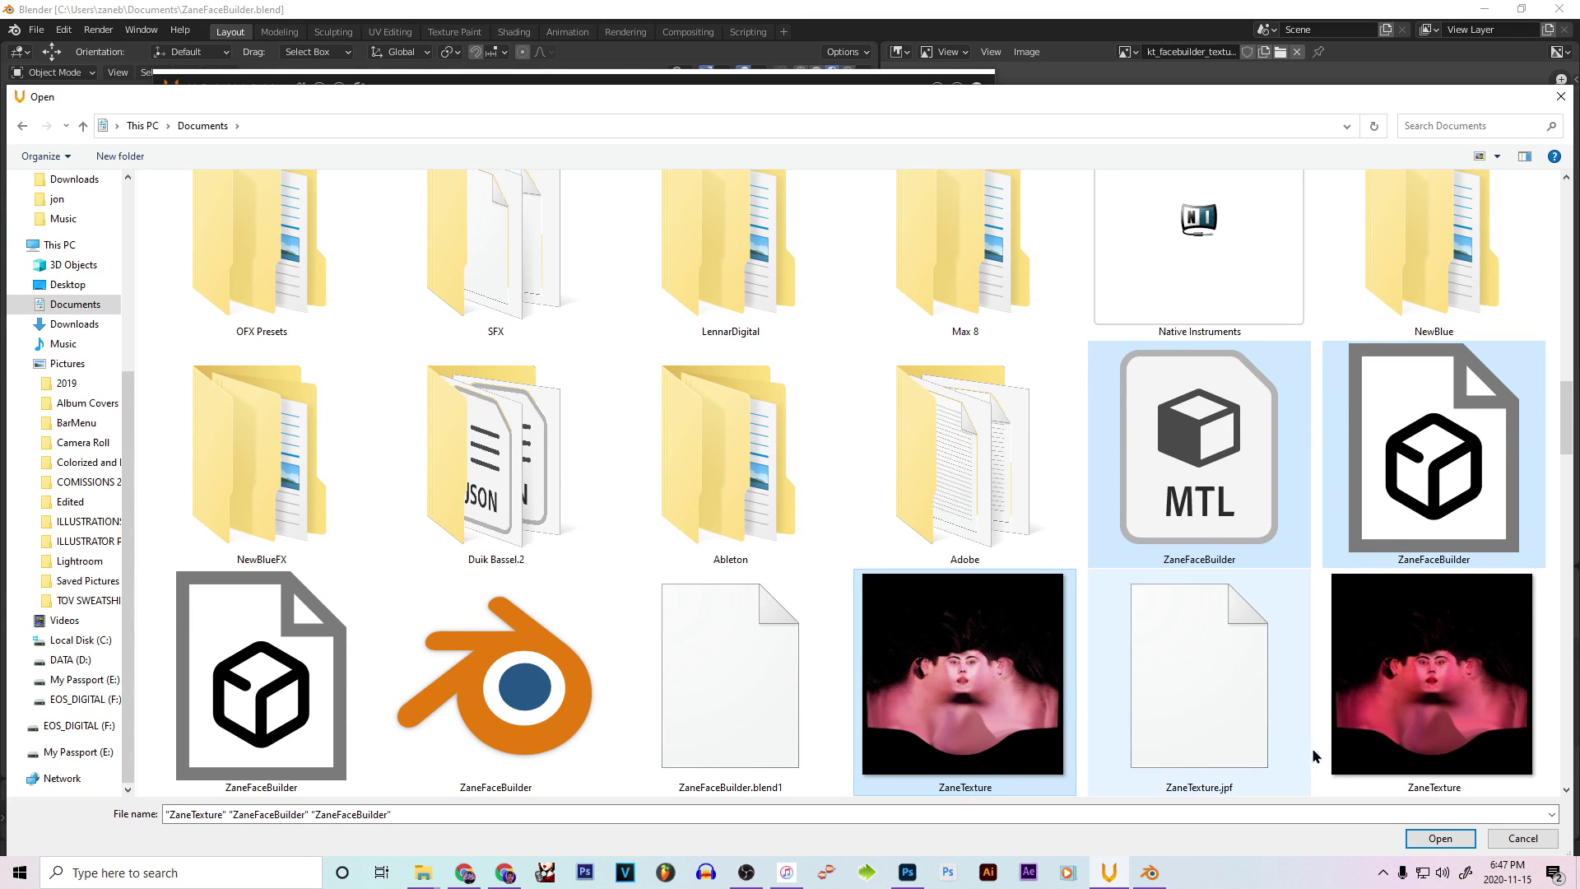
left_click(1440, 838)
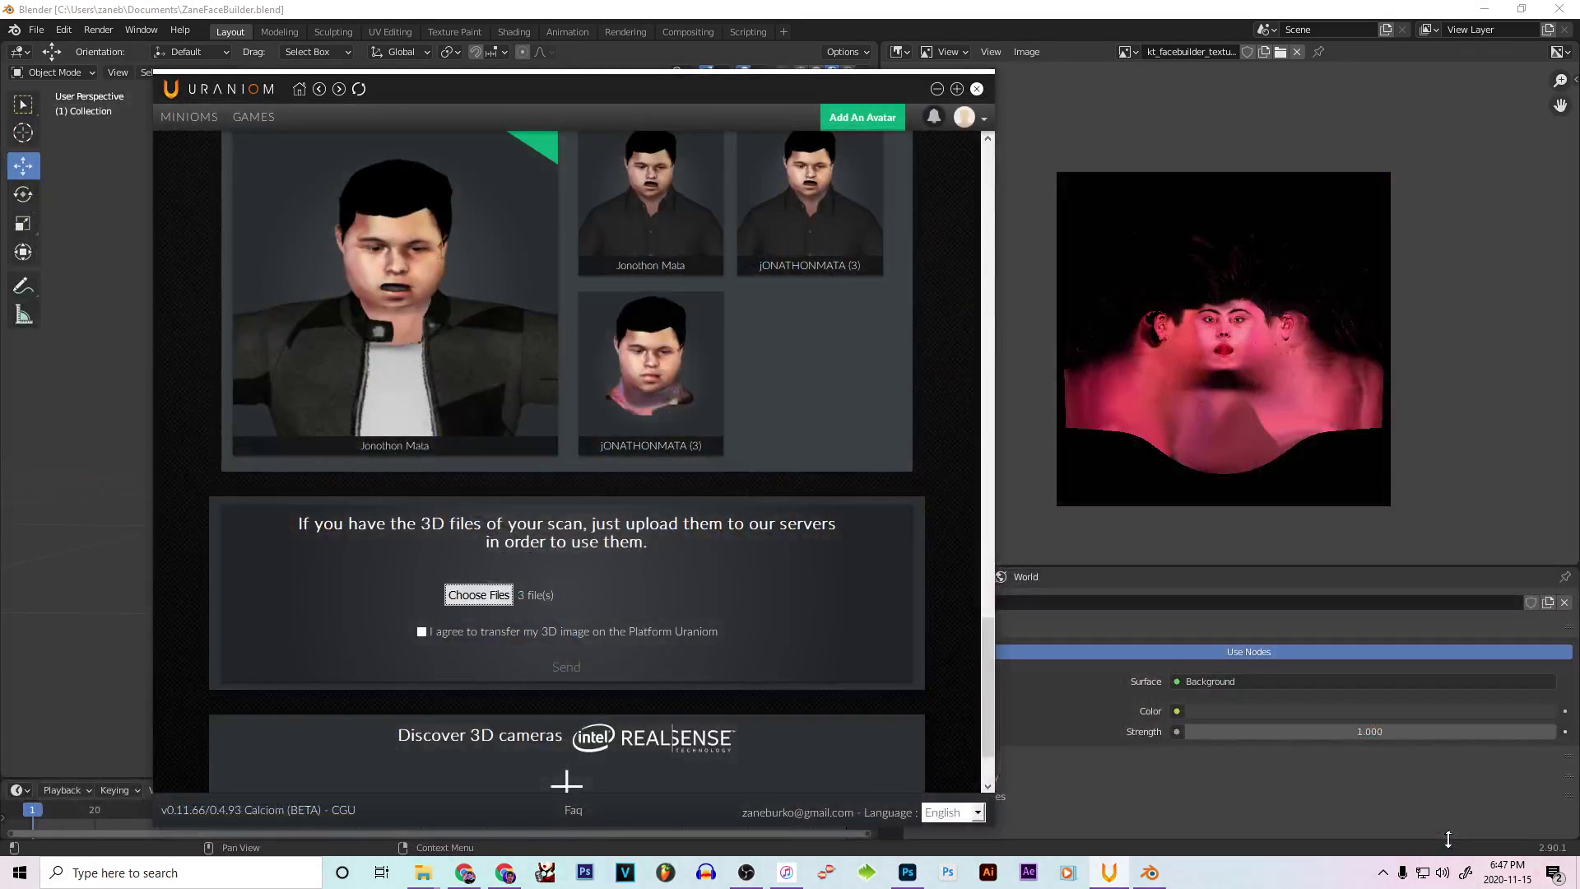
left_click(557, 639)
left_click(589, 670)
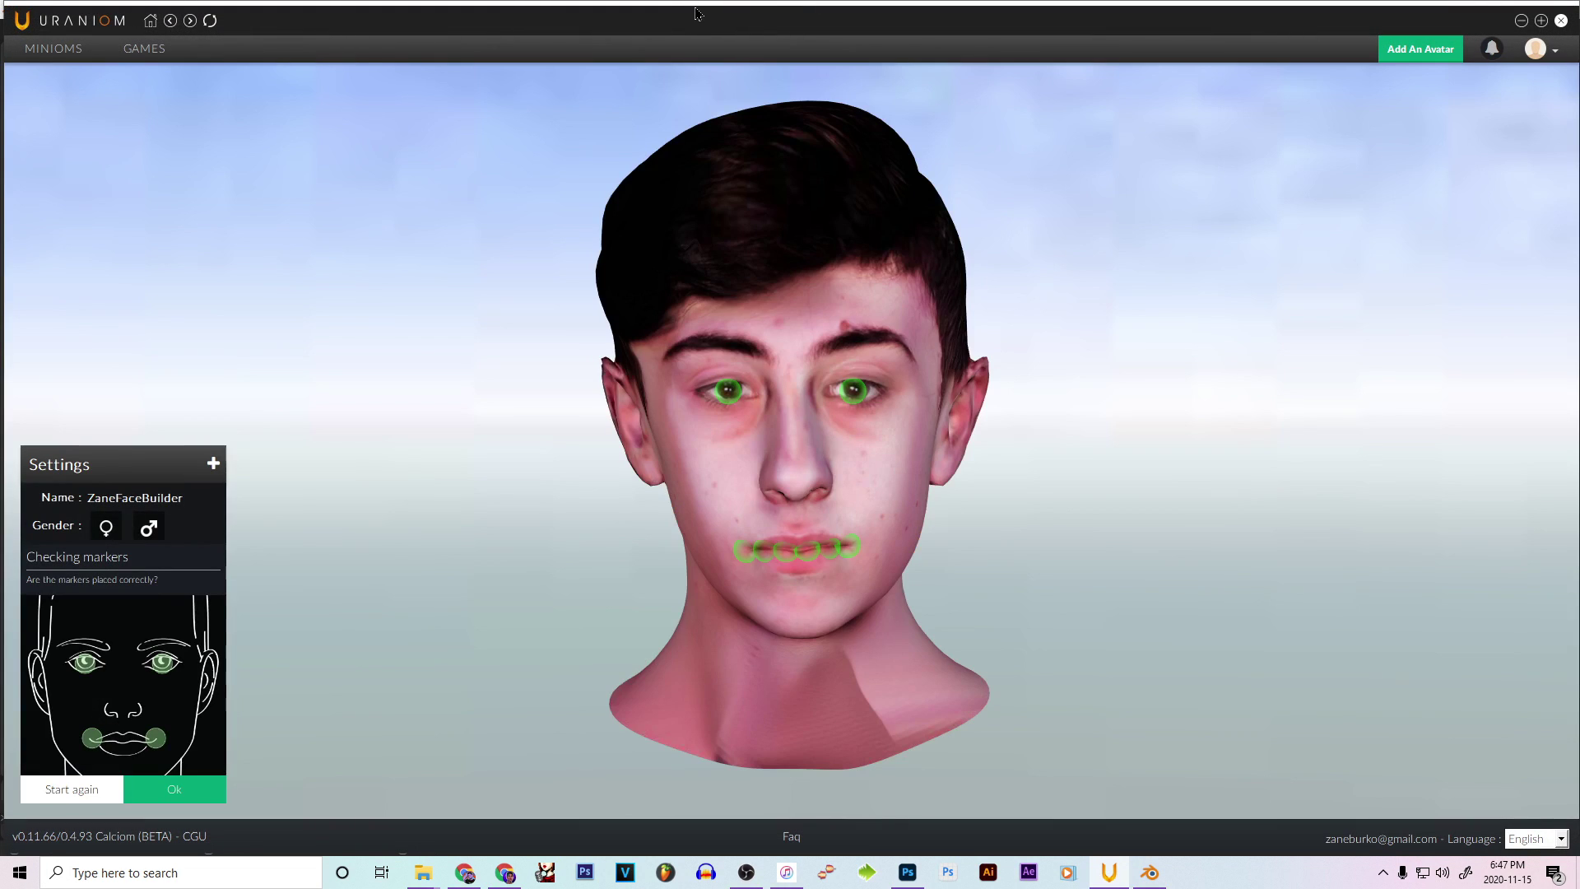
- Check the eye and mouth markers on the face, set the gender to male, and accept the marker placement
scroll(895, 464, "up", 2)
scroll(736, 337, "up", 2)
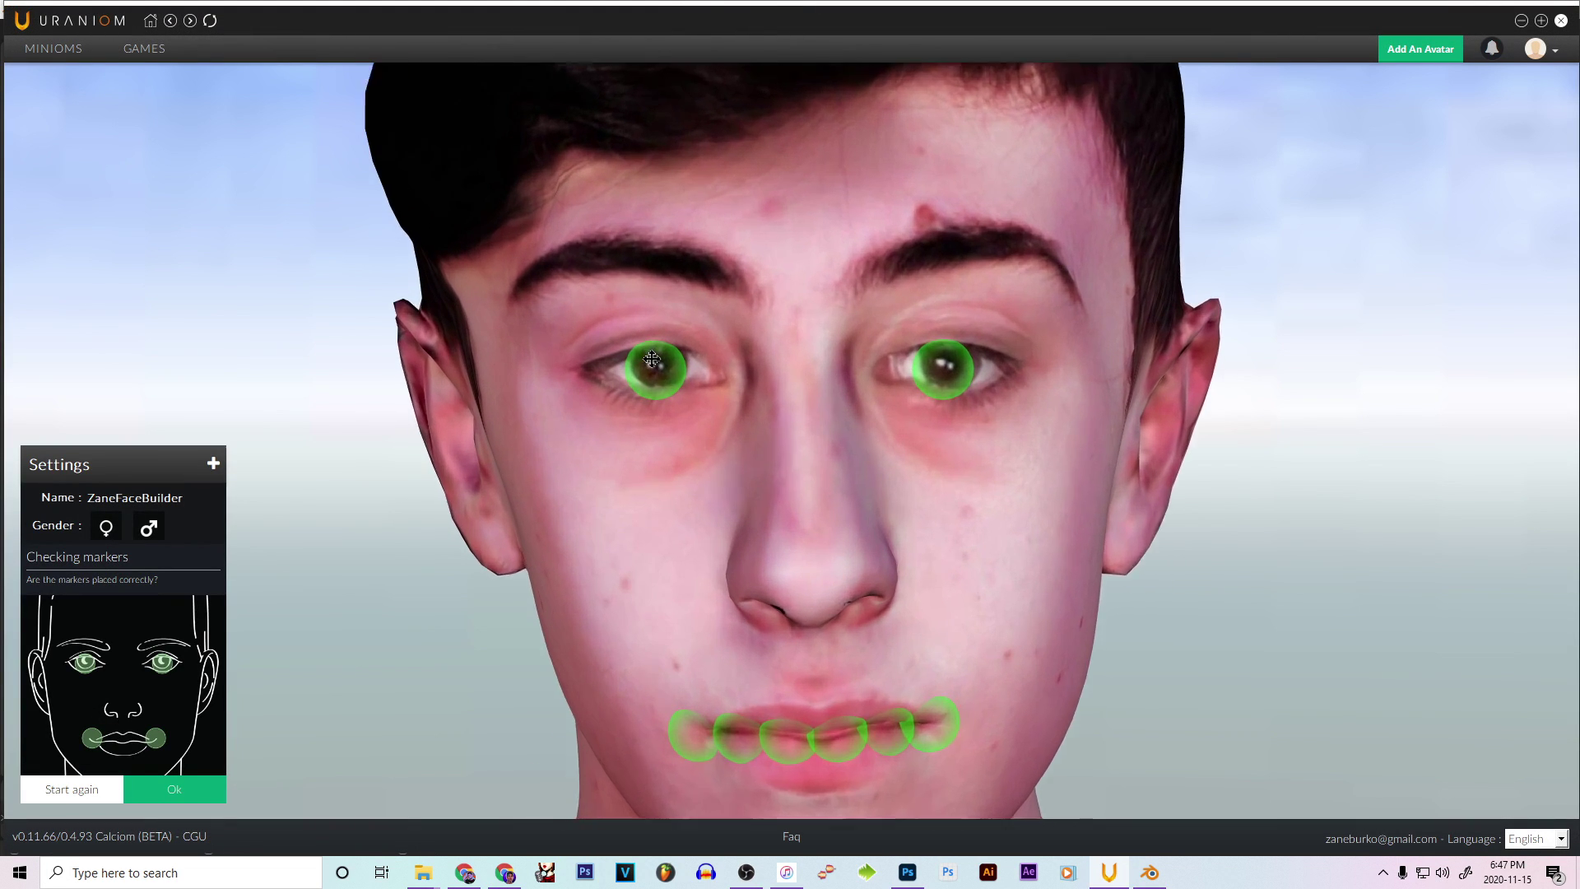
left_click(157, 761)
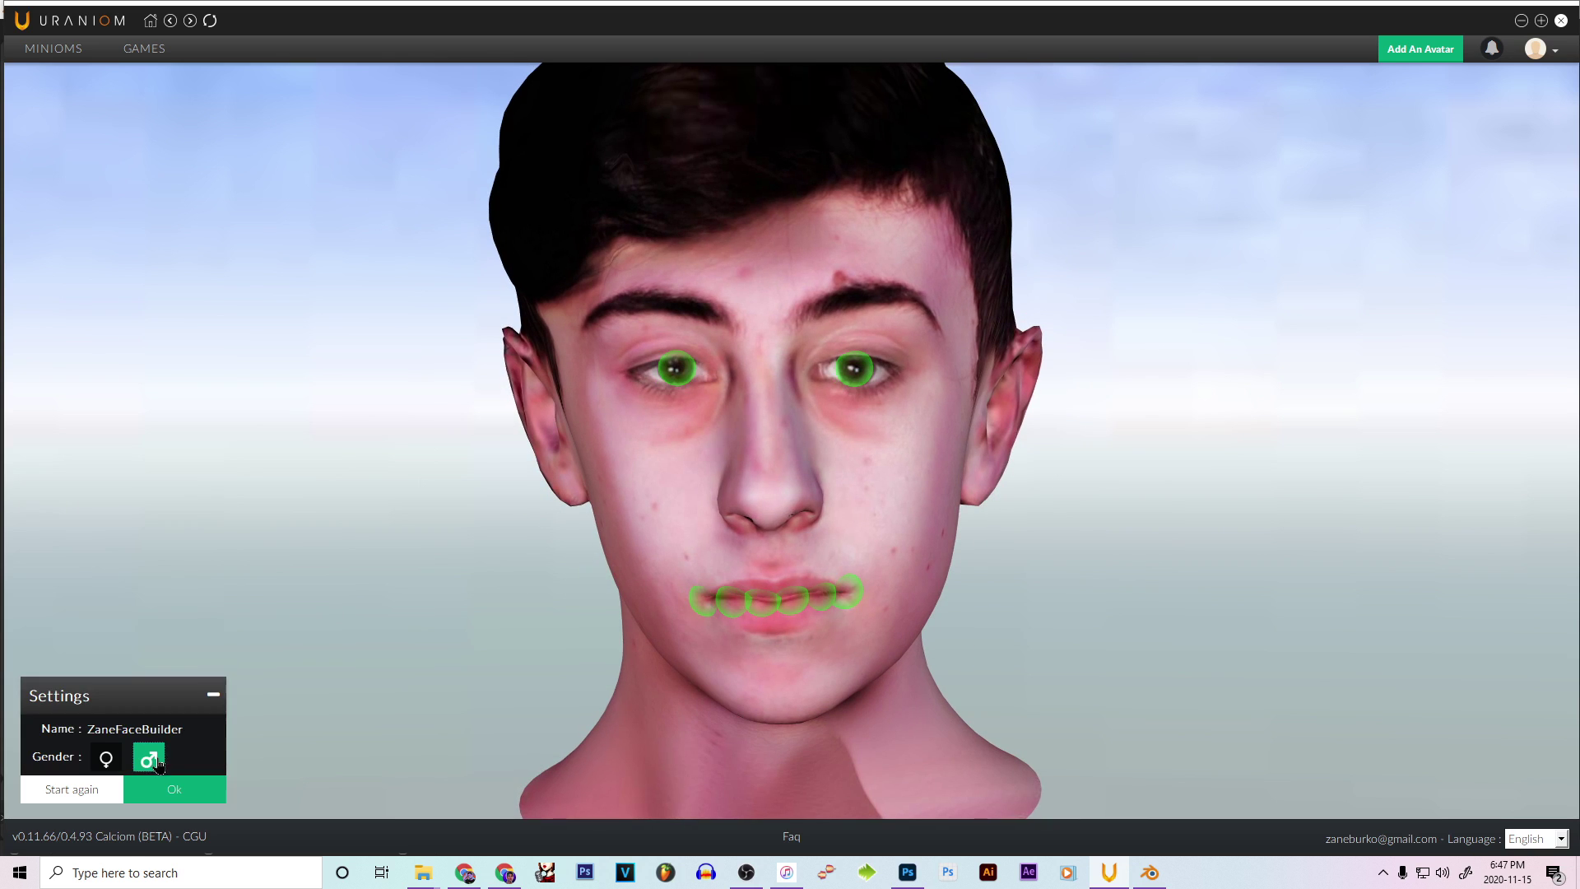
left_click(176, 791)
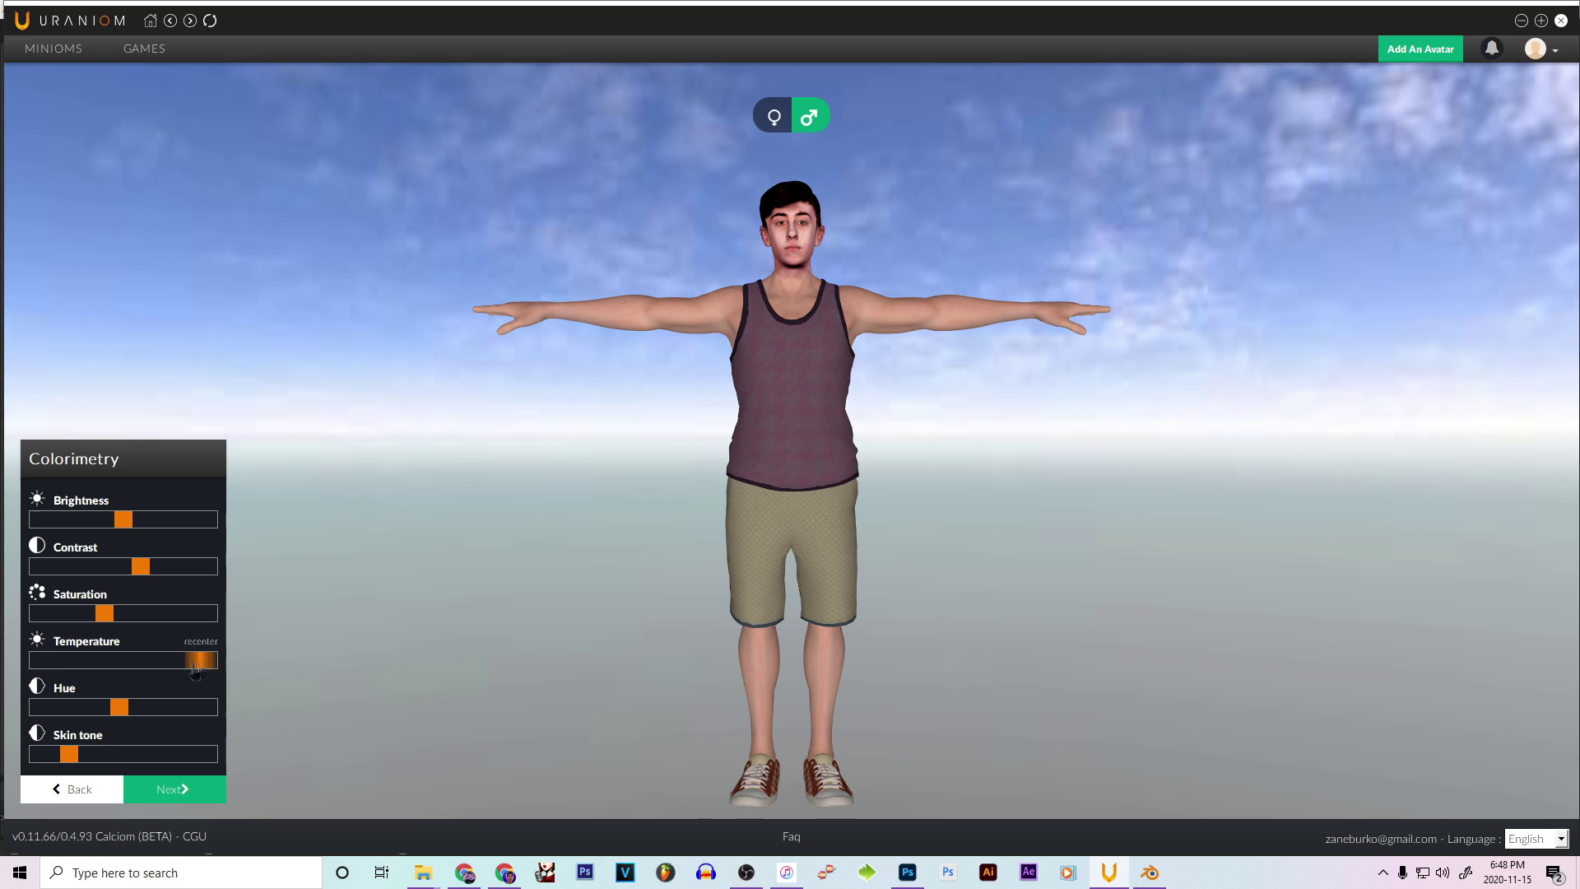
- Accept the color adjustments and the minimum-weight body in the Athletic outfit, and save the avatar as ZaneFaceBuilder
left_click(175, 789)
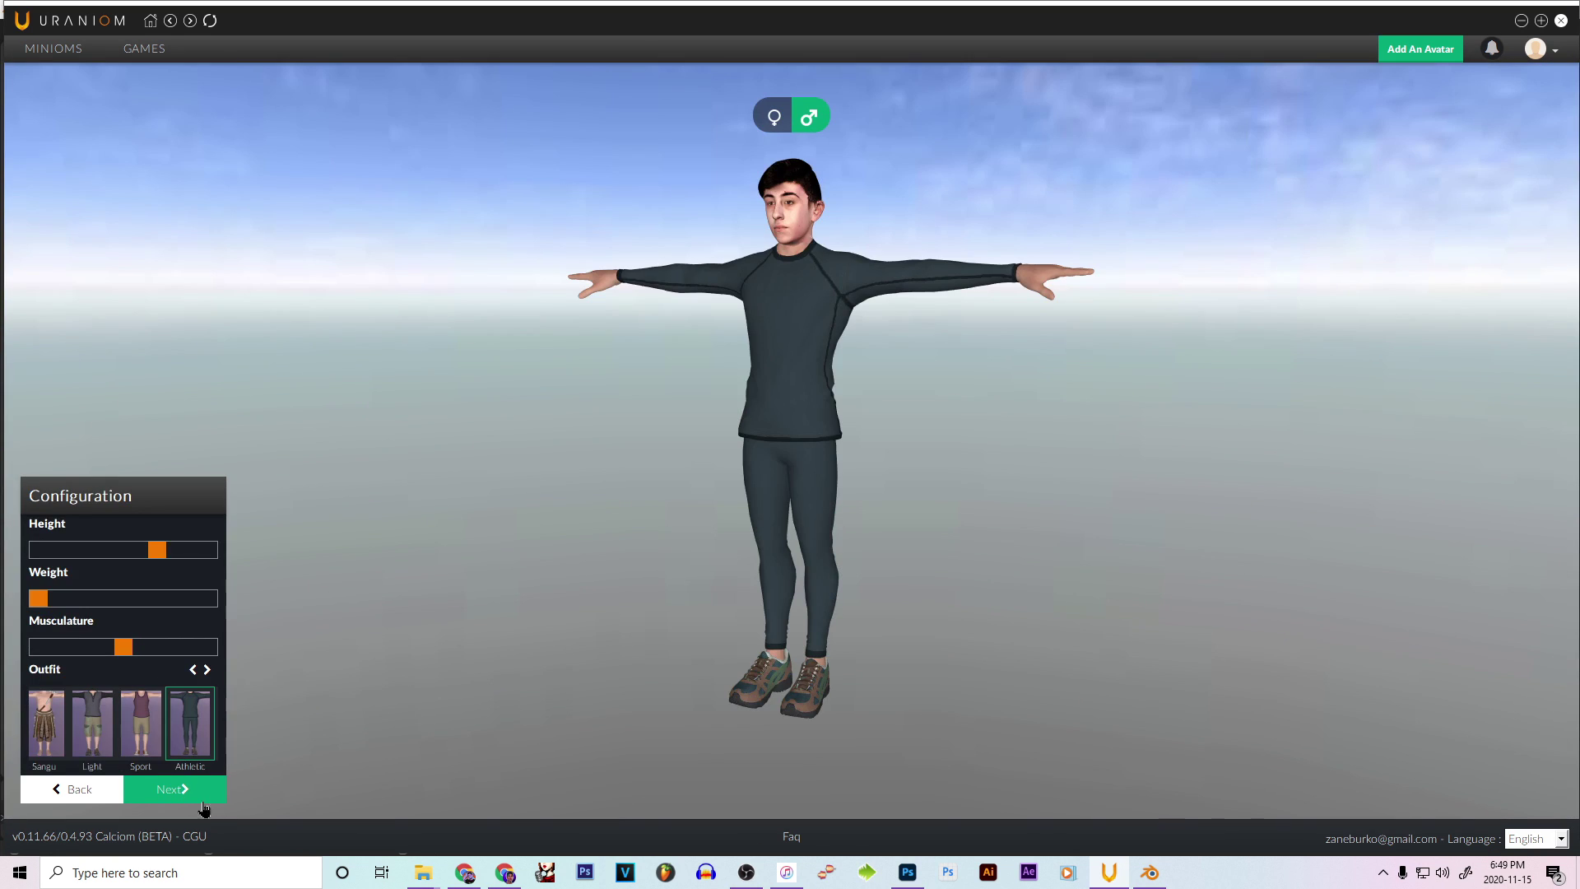
left_click(202, 796)
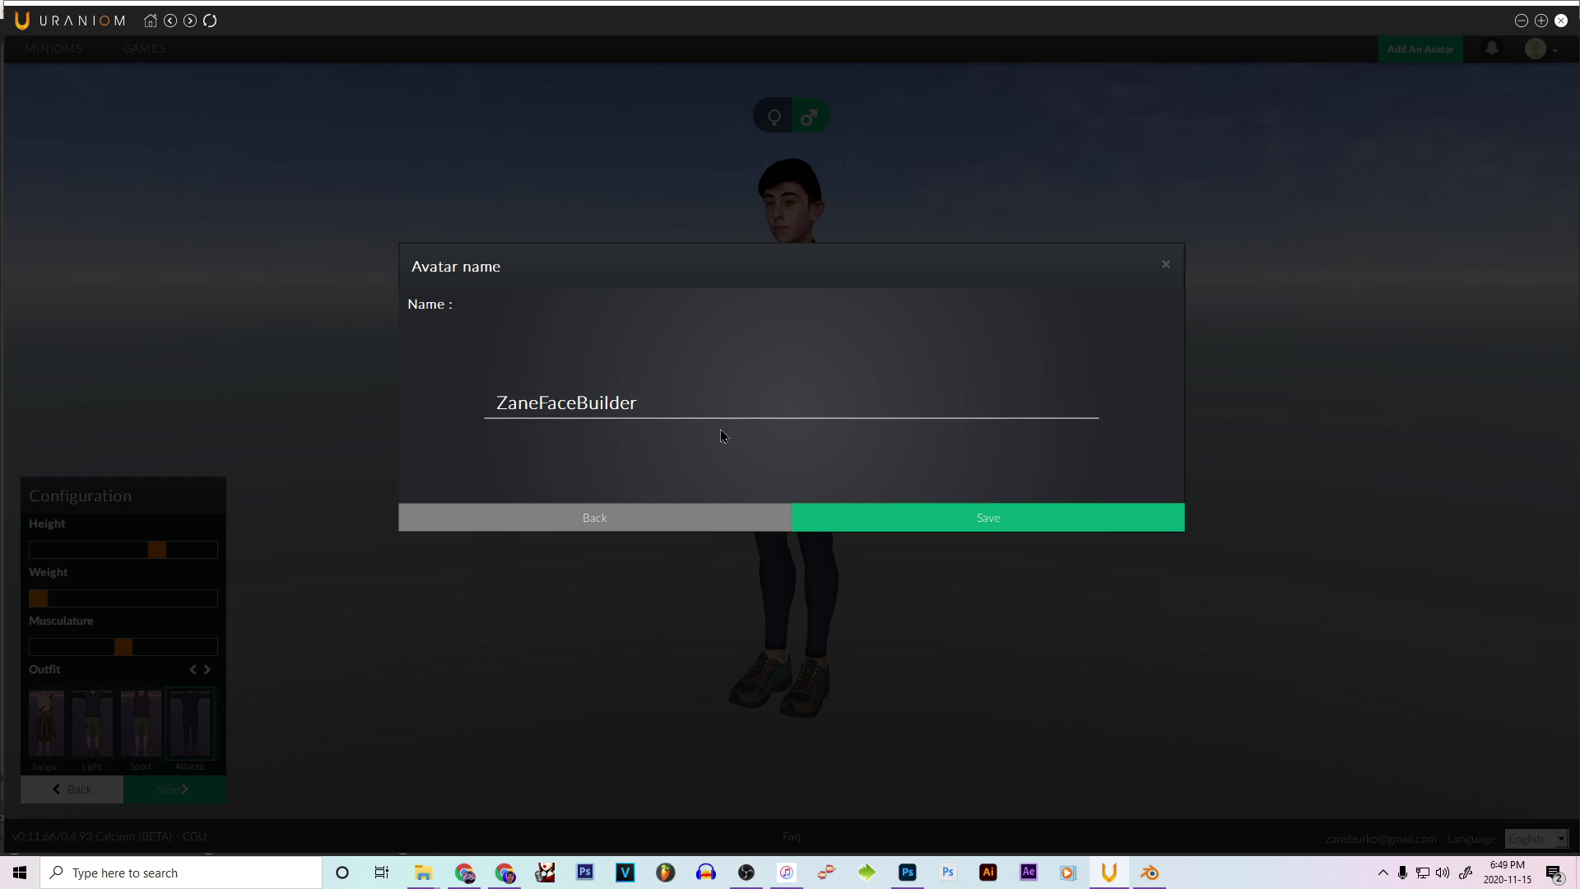
left_click(971, 522)
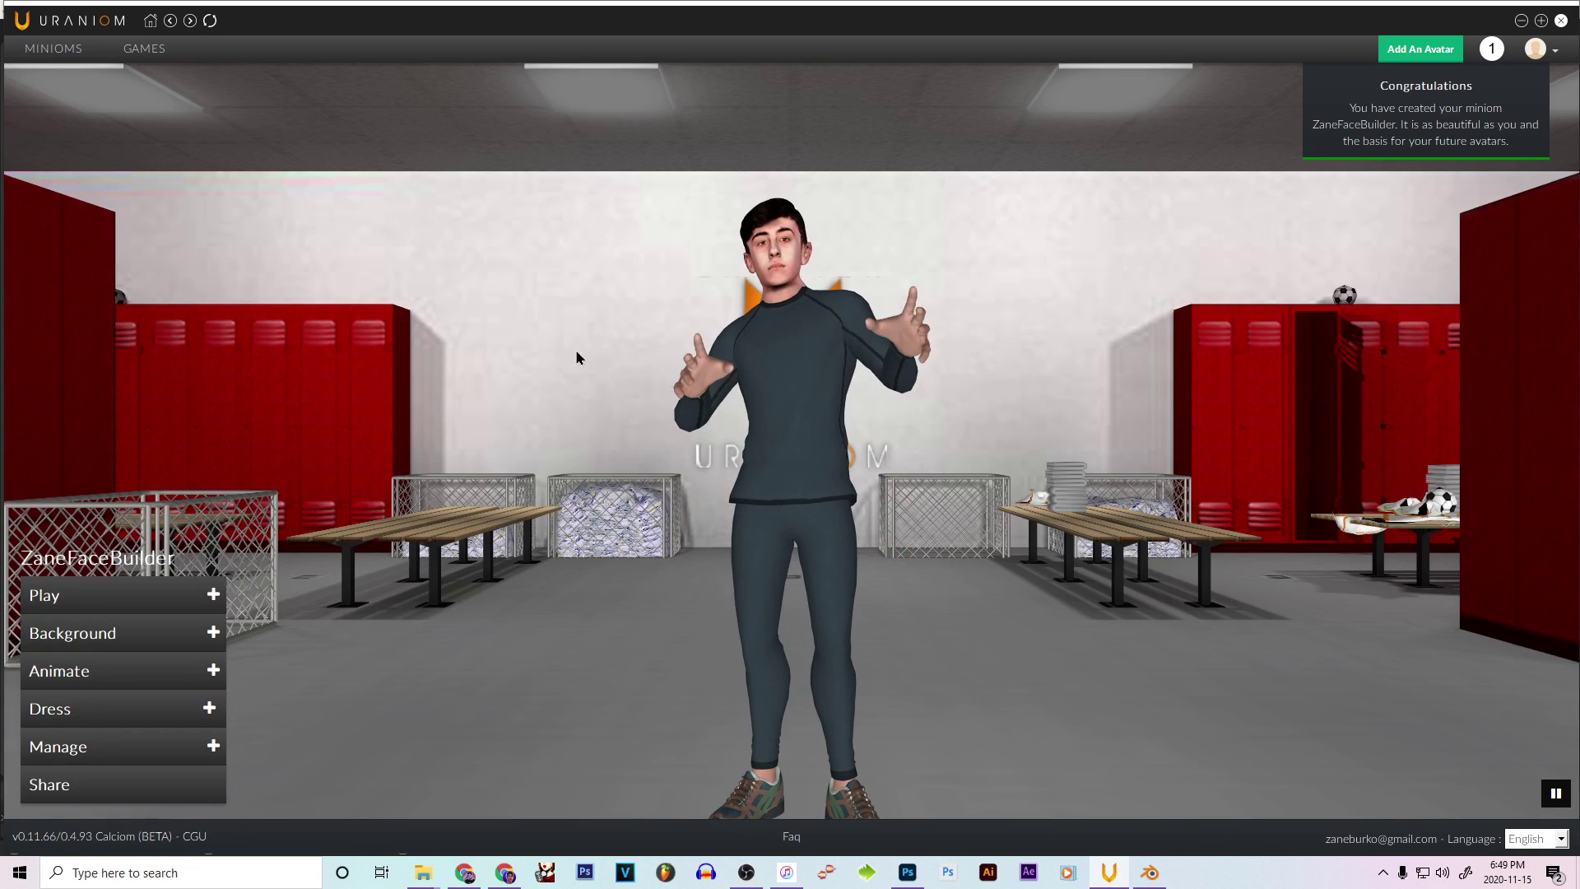
- Browse the games available for the avatar and choose Grand Theft Auto V
left_click(171, 607)
left_click(213, 546)
left_click(214, 546)
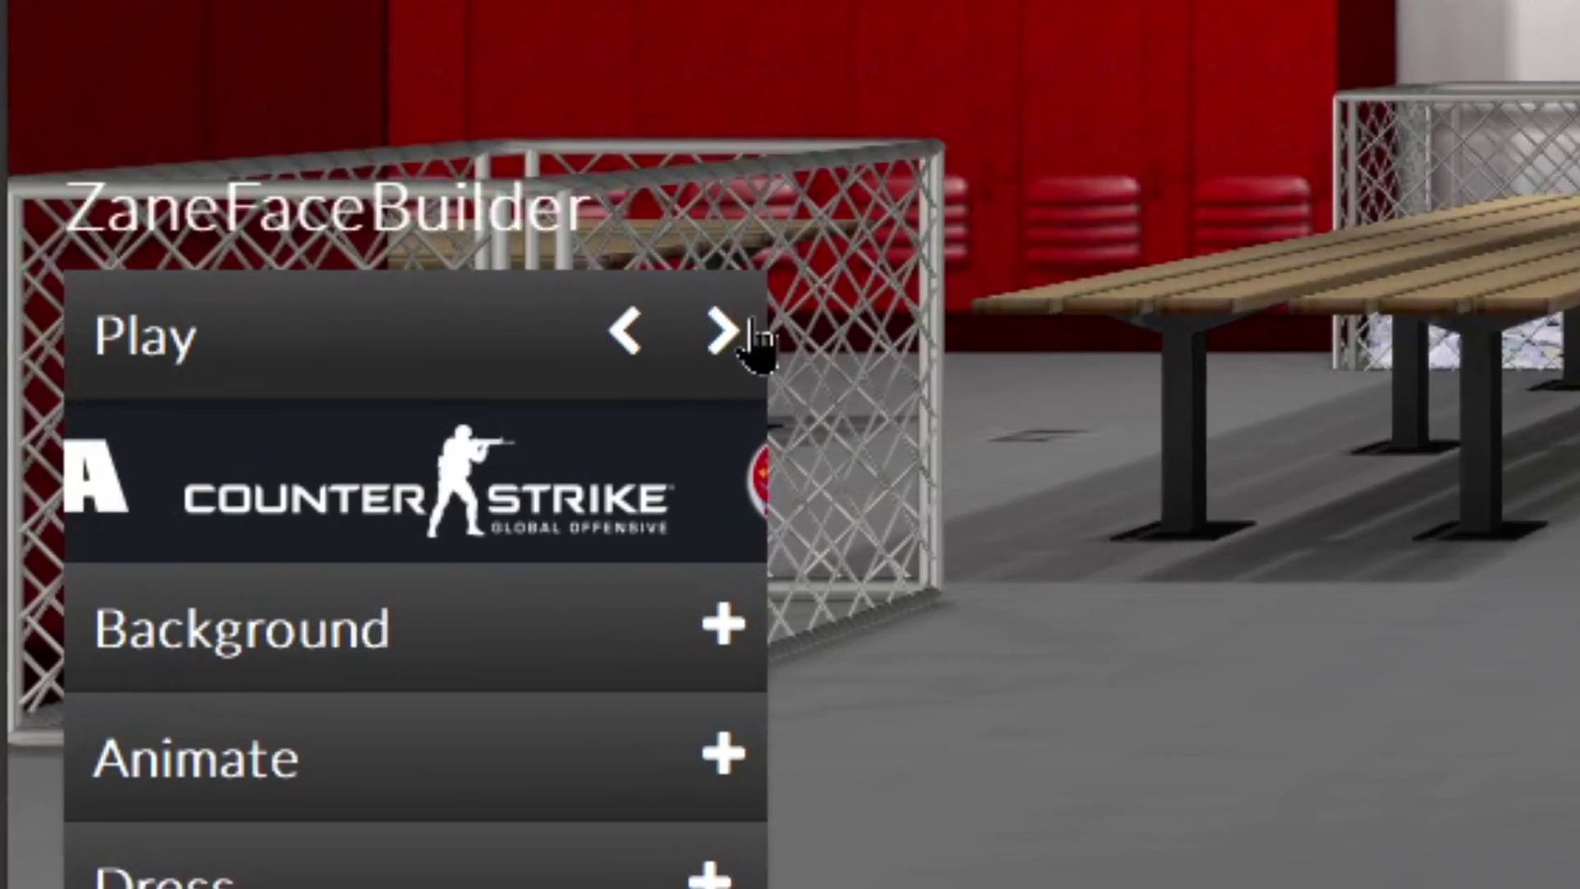
left_click(918, 265)
left_click(918, 265)
left_click(918, 265)
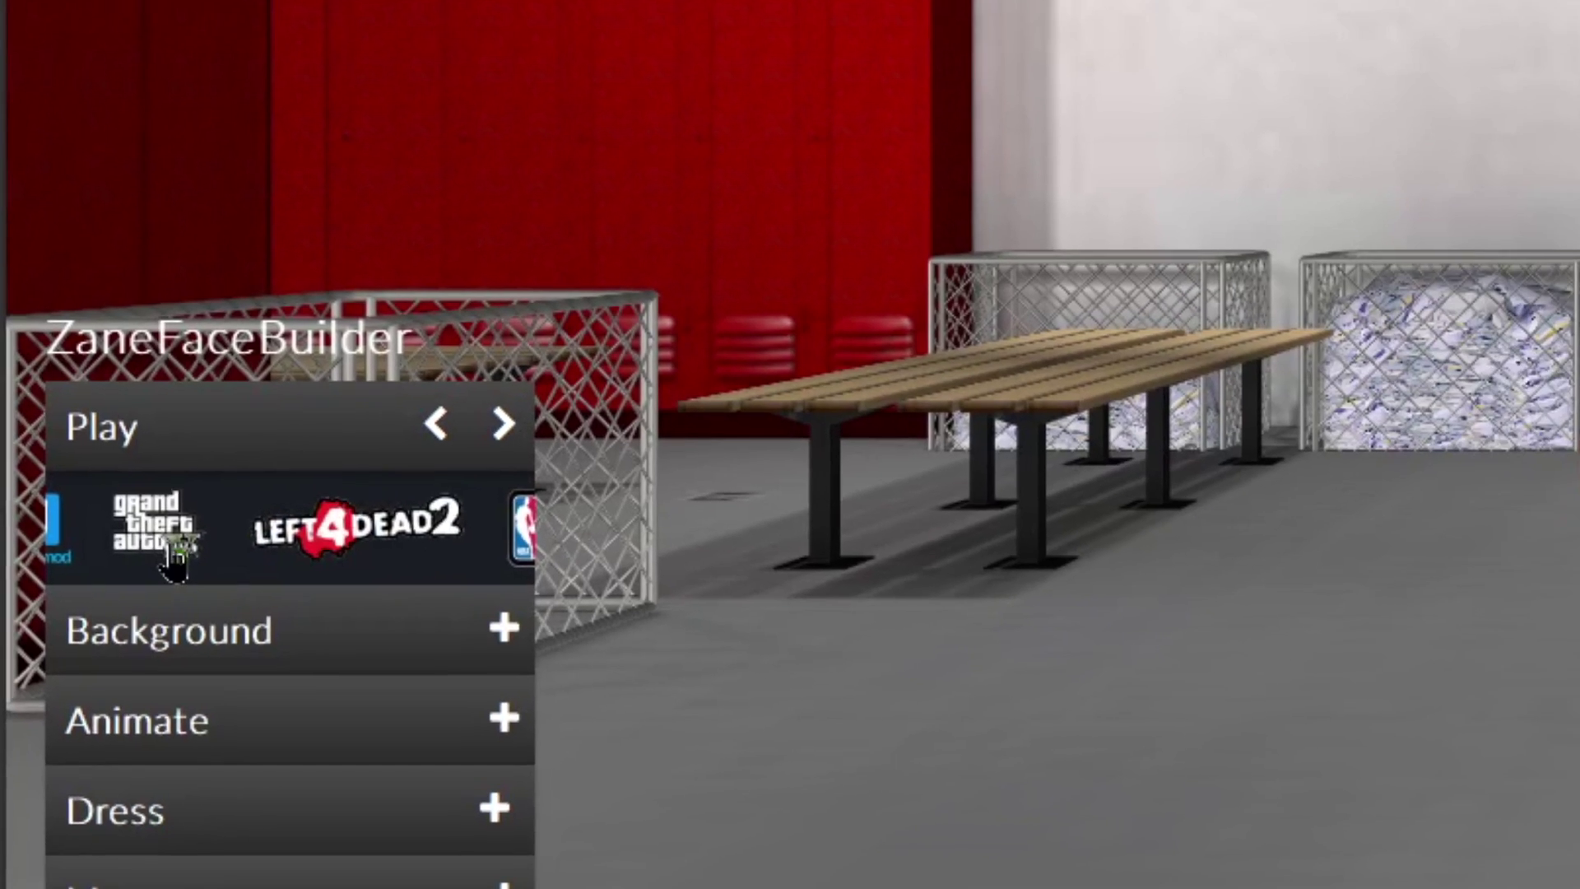
left_click(170, 550)
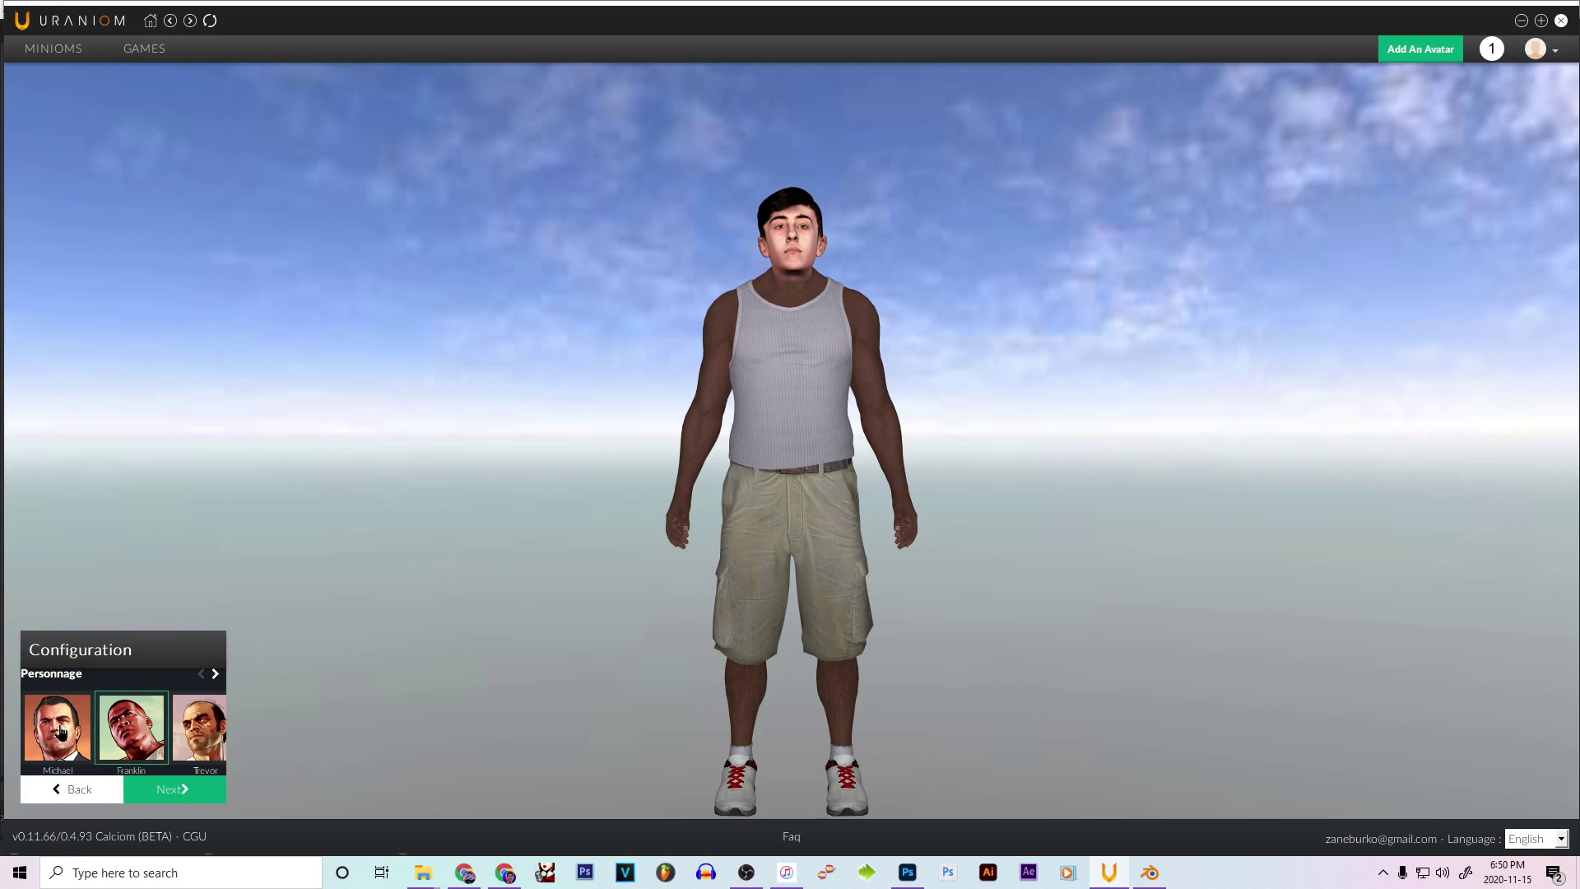
- Choose Michael as the character and lower the face's Brightness slightly, checking the match with the body up close
left_click(65, 743)
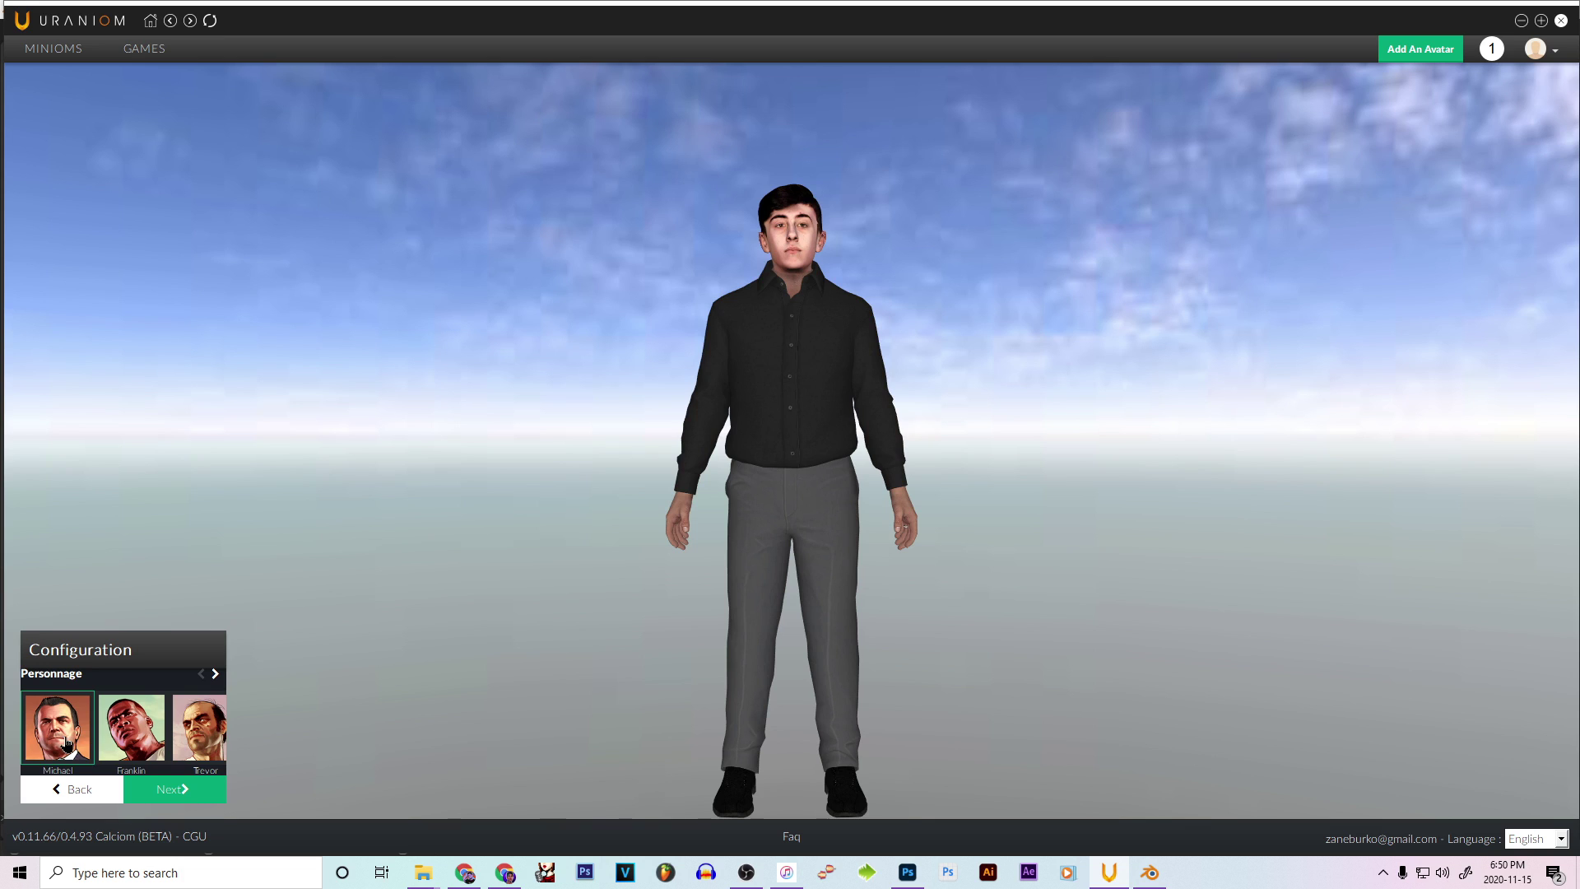
left_click(183, 790)
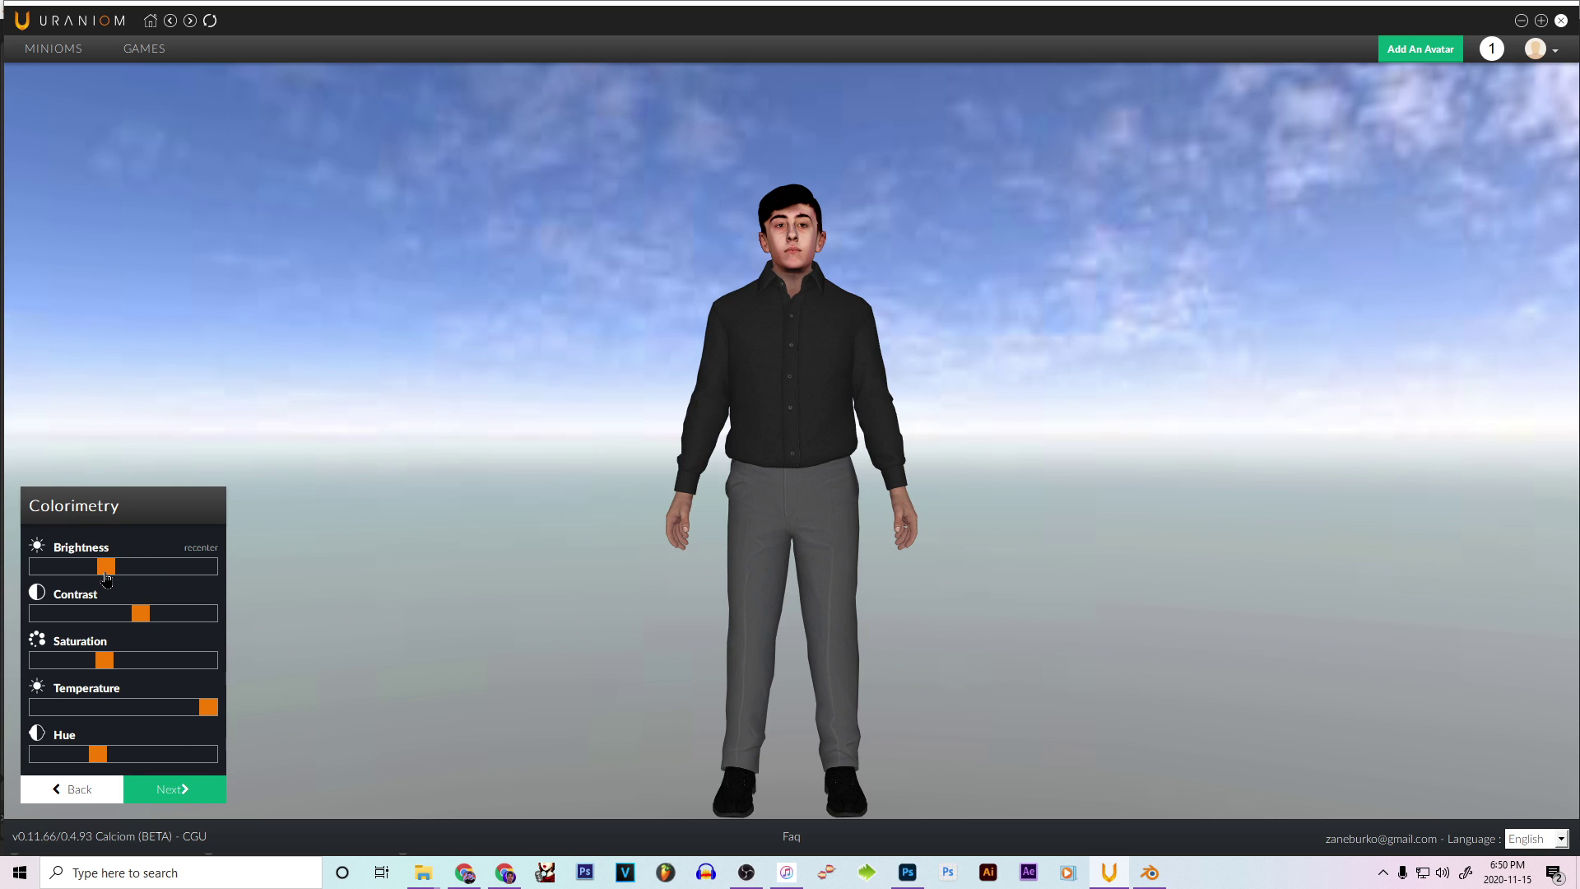
left_click_drag(810, 310, 804, 383)
scroll(804, 385, "up", 3)
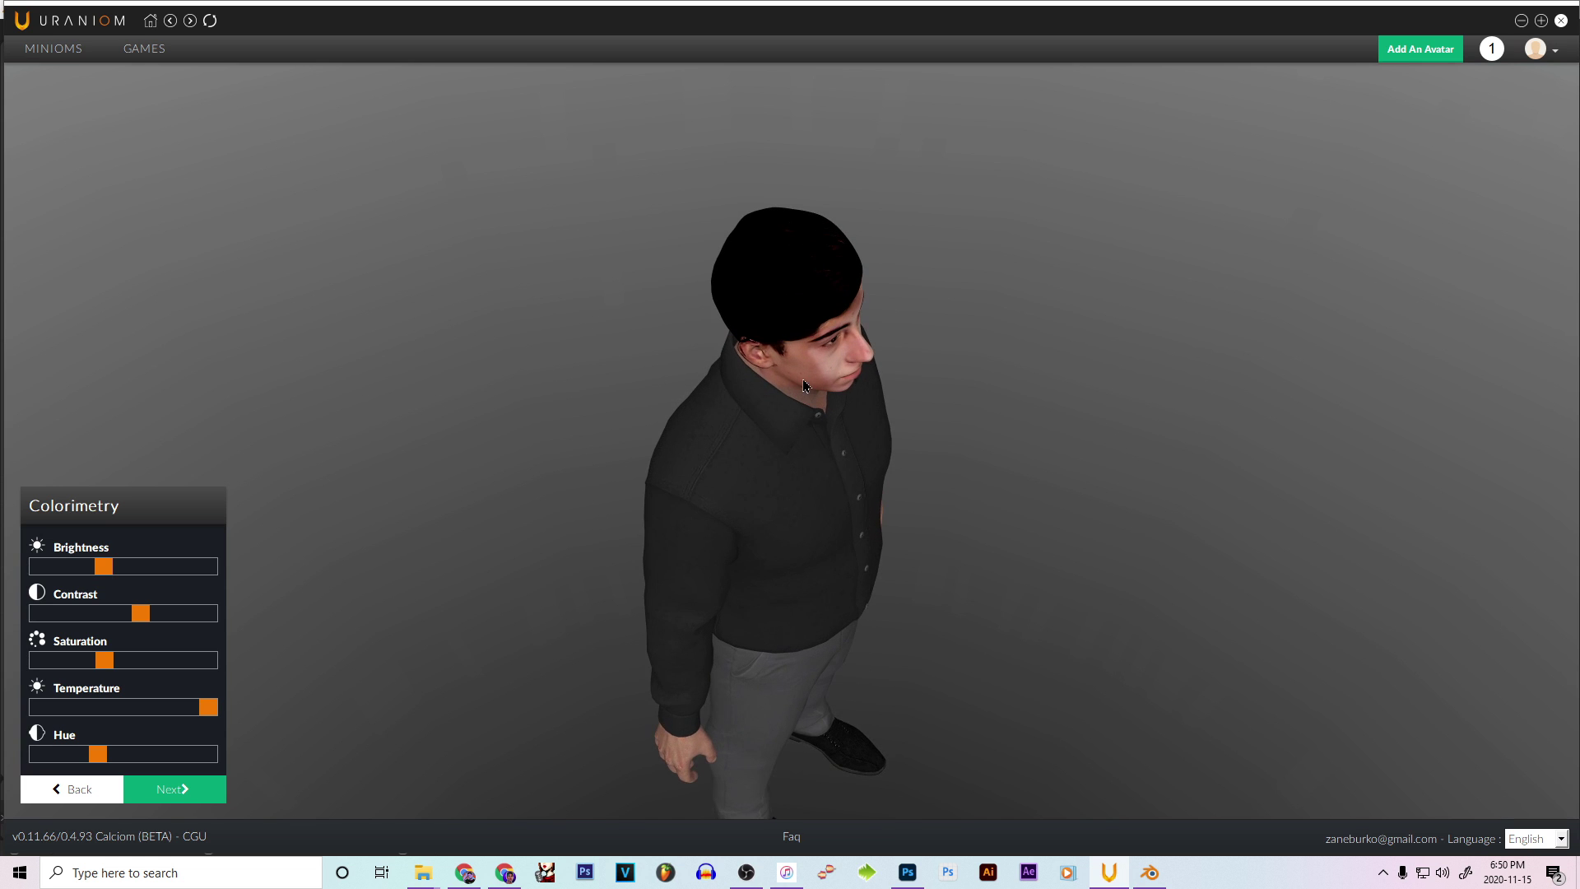
scroll(804, 385, "up", 3)
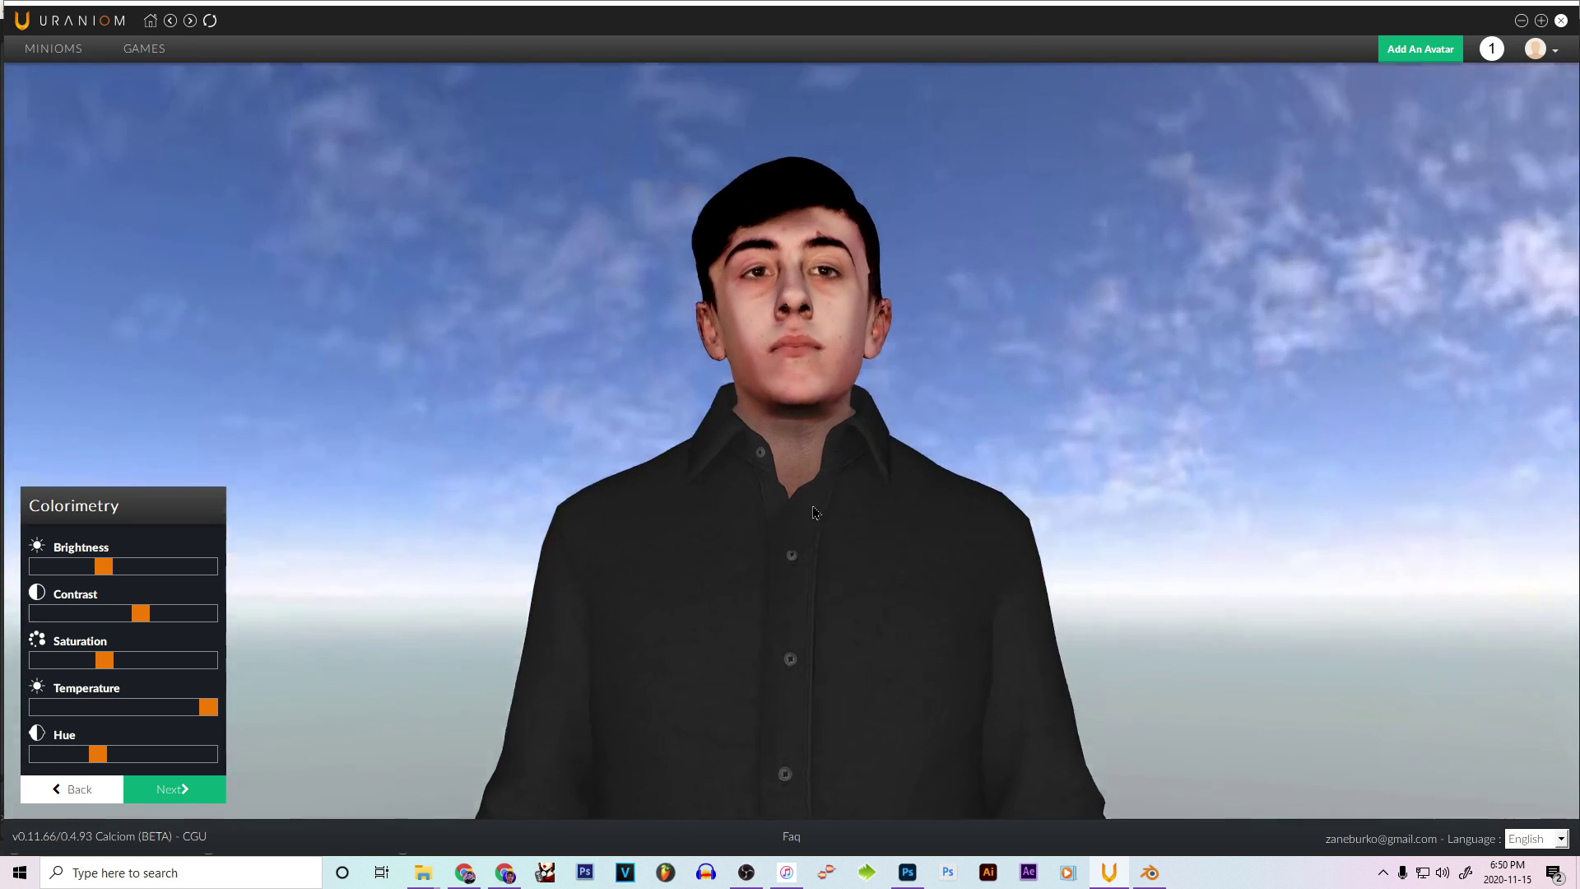
- Check the head's positioning on Michael's body, accept it, and save the game avatar as ZaneFaceBuilder
left_click_drag(866, 553, 786, 515)
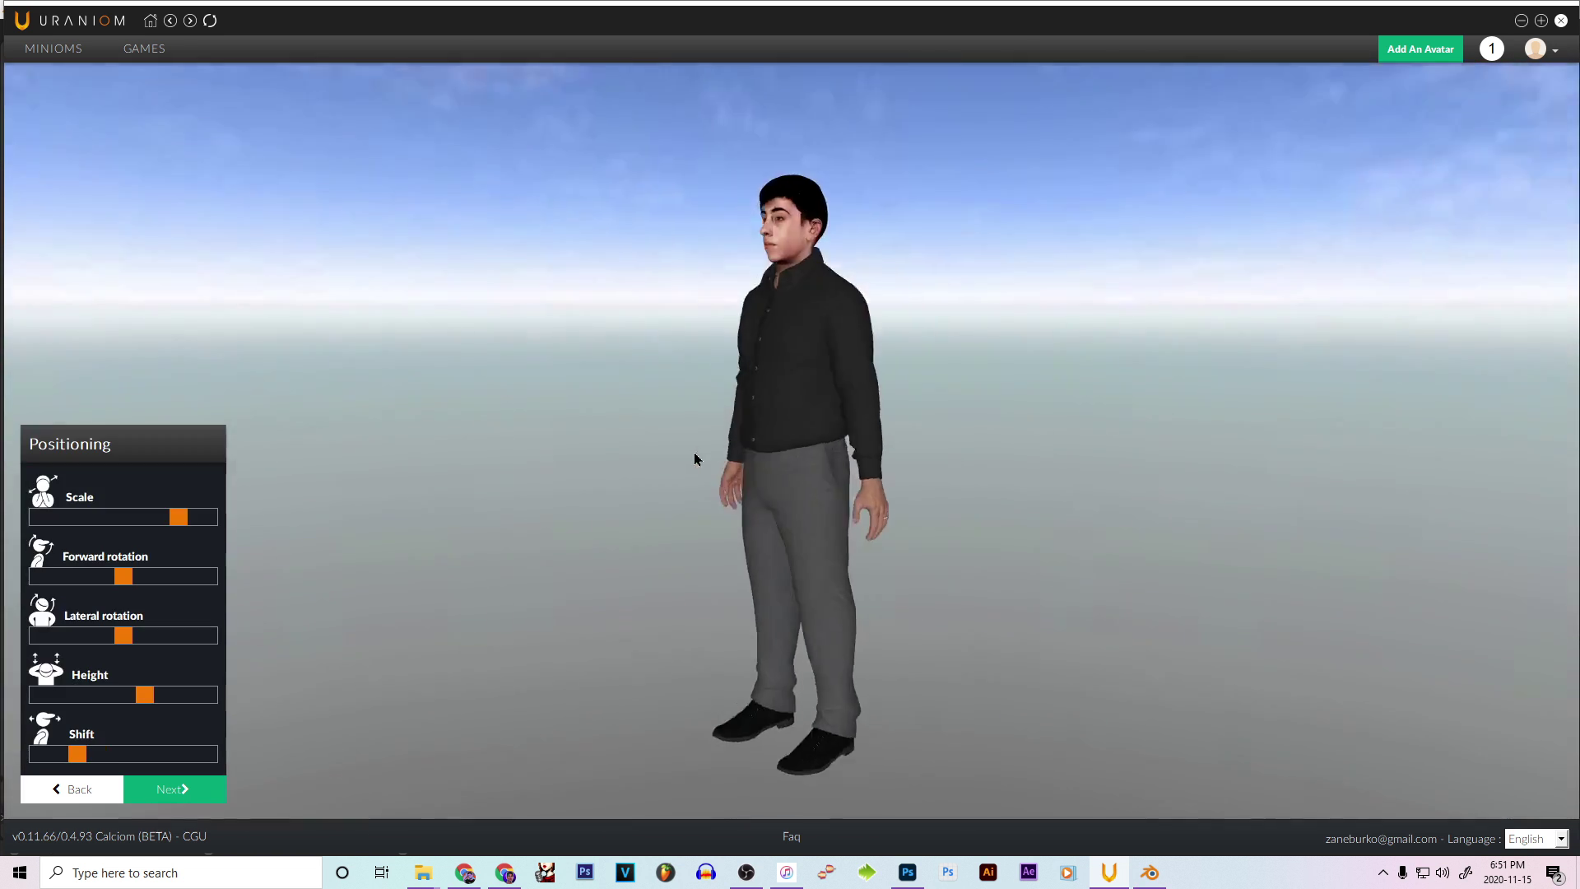
left_click_drag(695, 458, 735, 459)
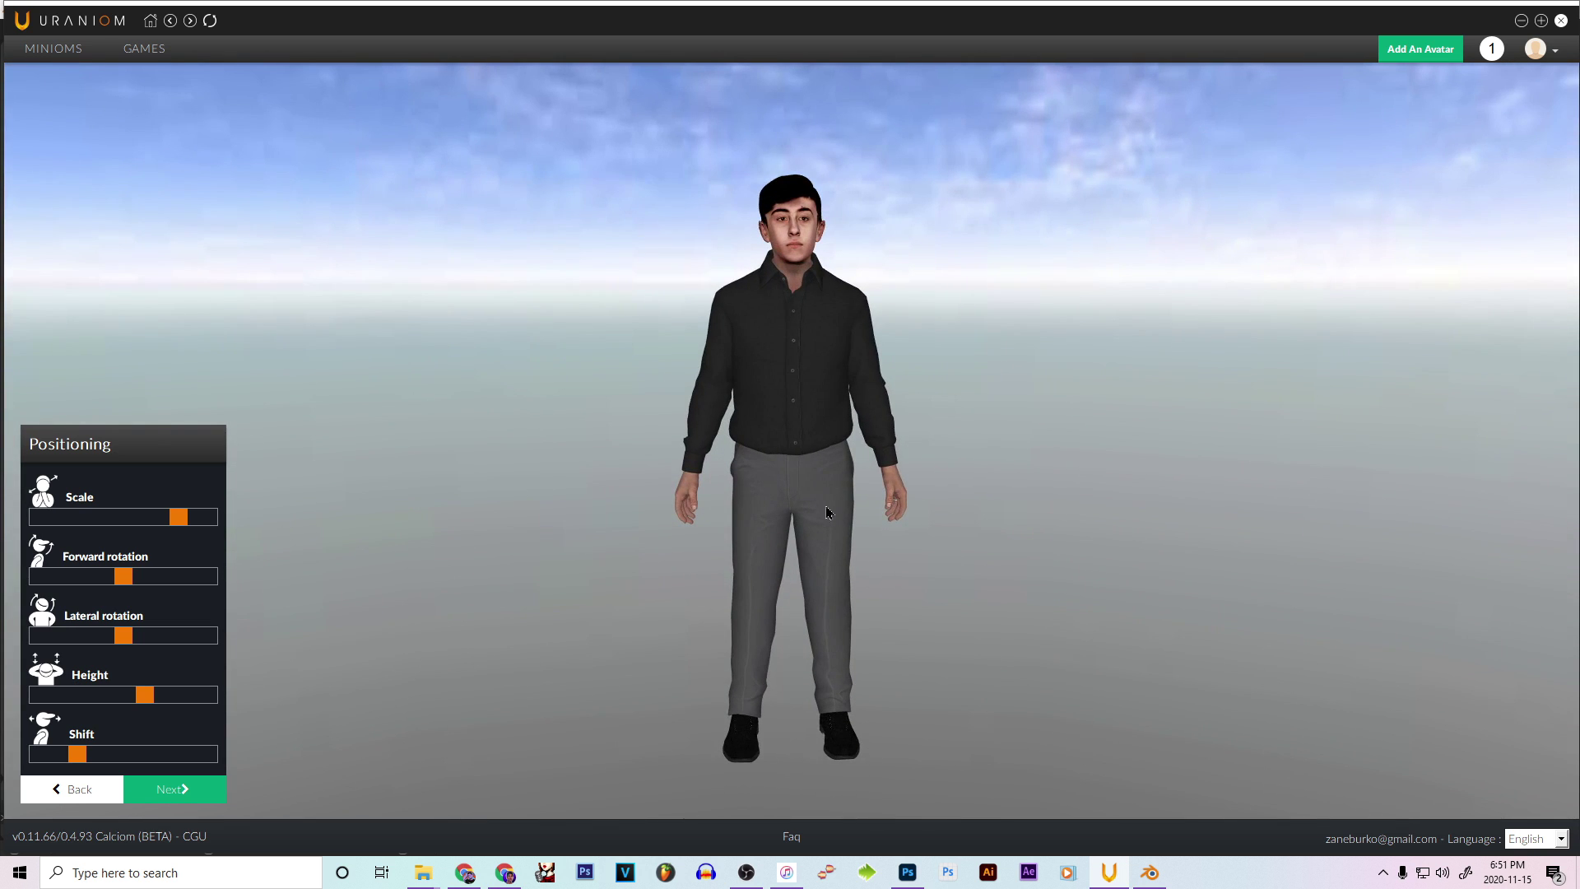
left_click(161, 789)
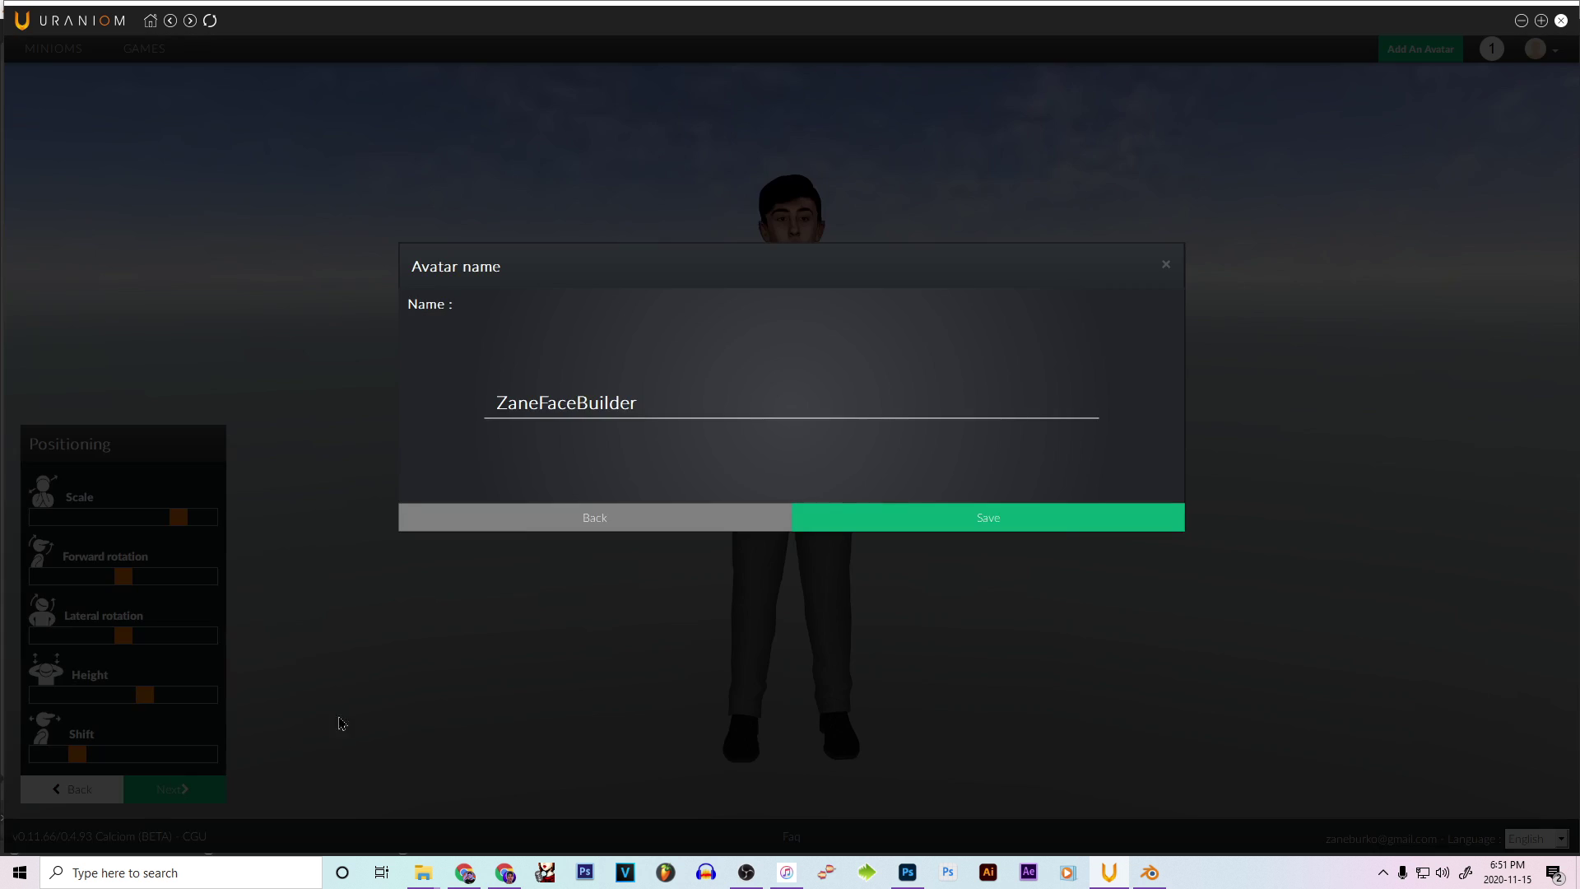
left_click(881, 519)
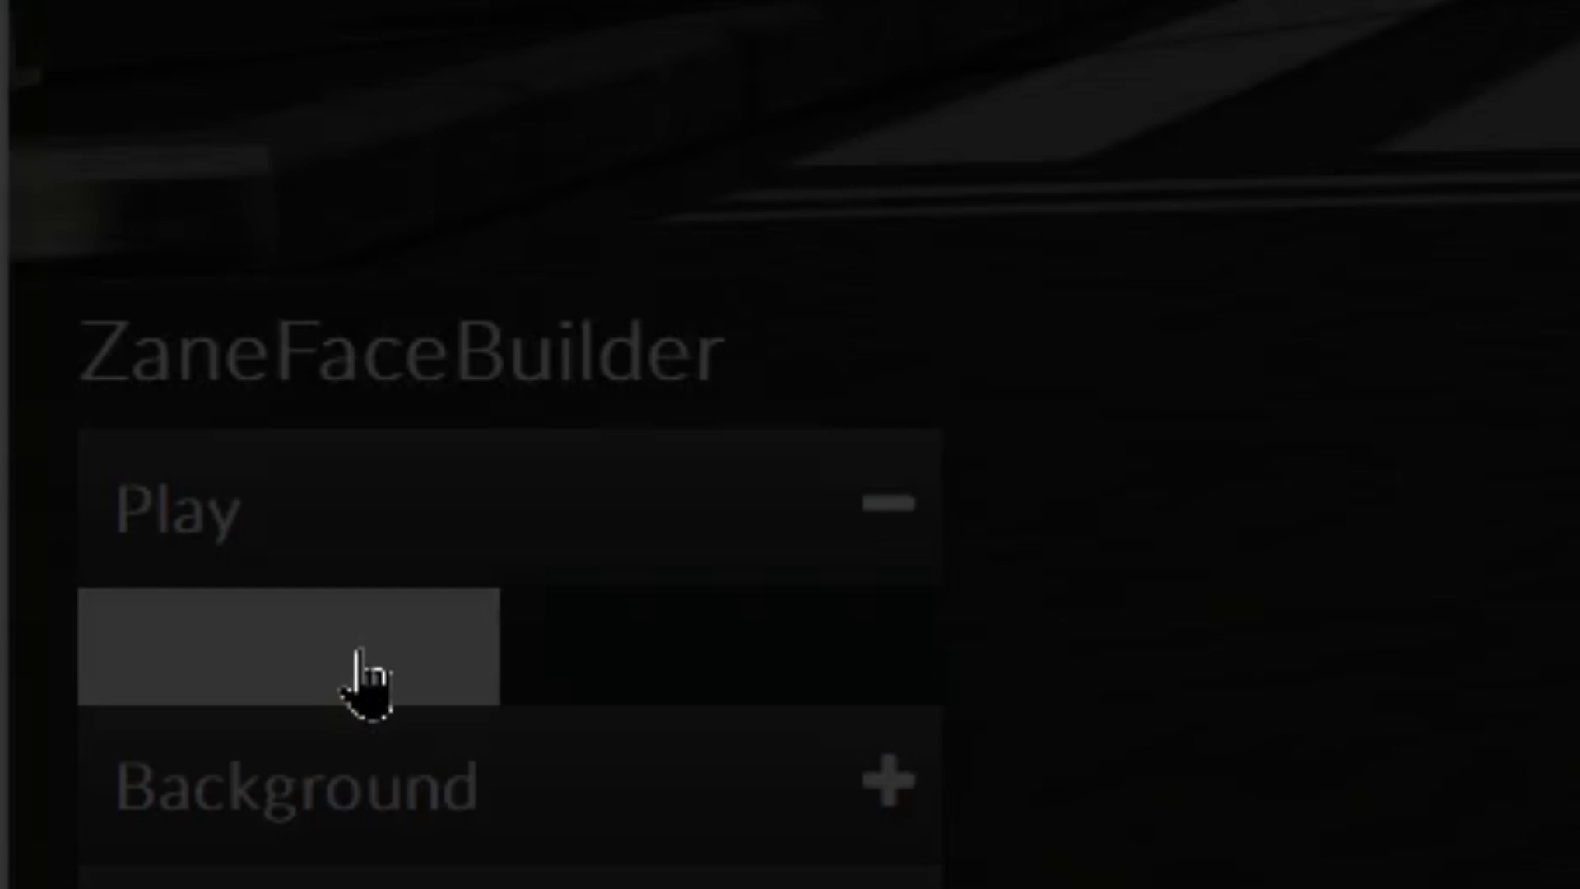
- Install the avatar in the game, allowing it to overwrite the one already installed for this character
left_click(366, 683)
left_click(892, 442)
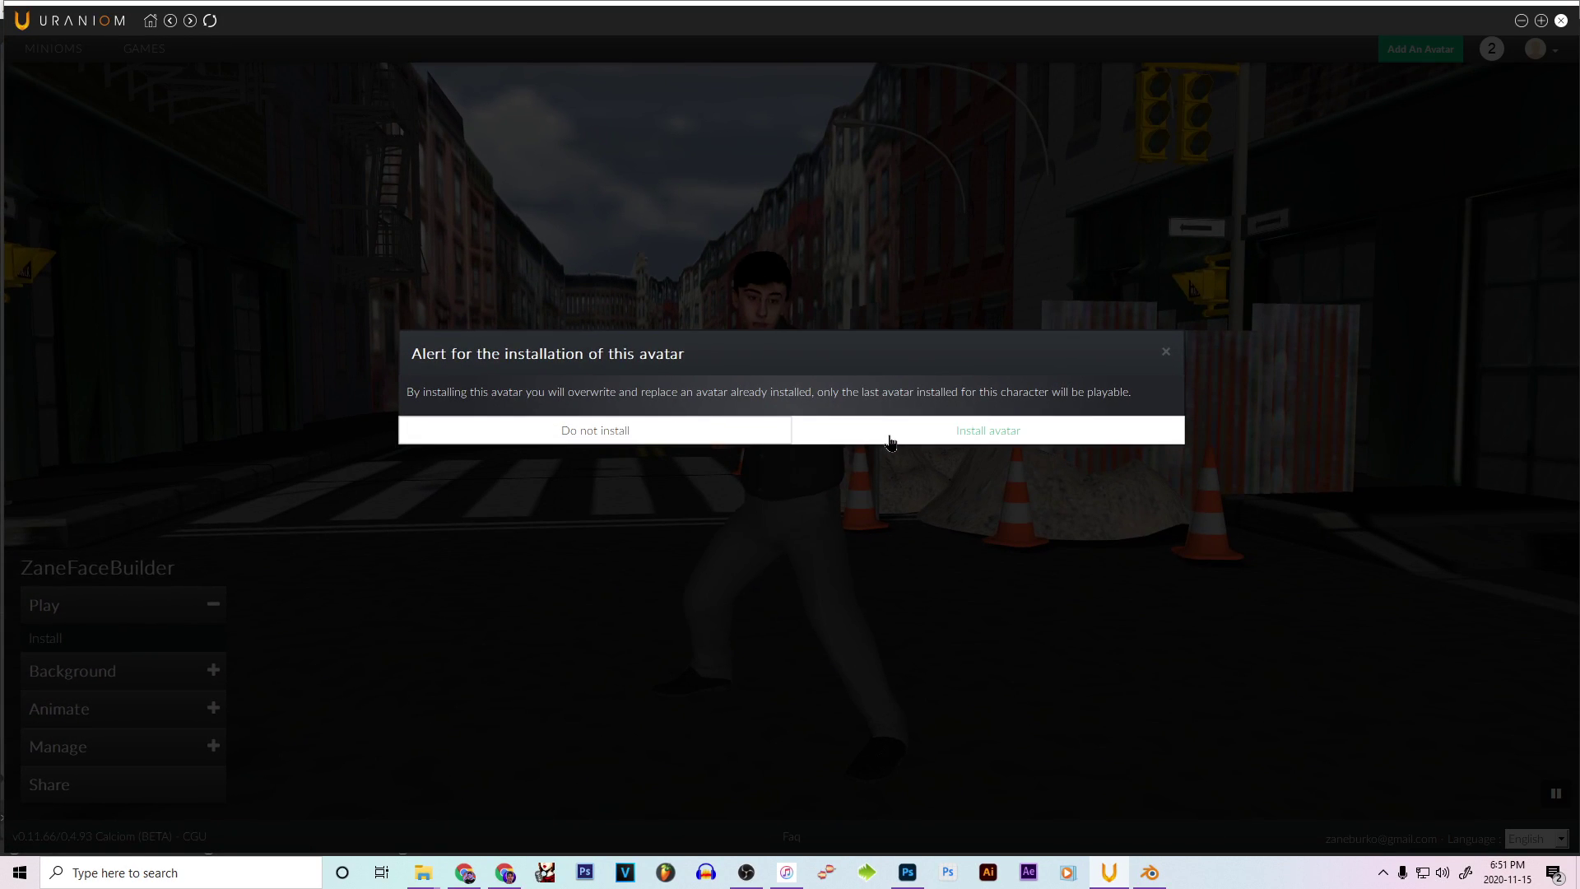